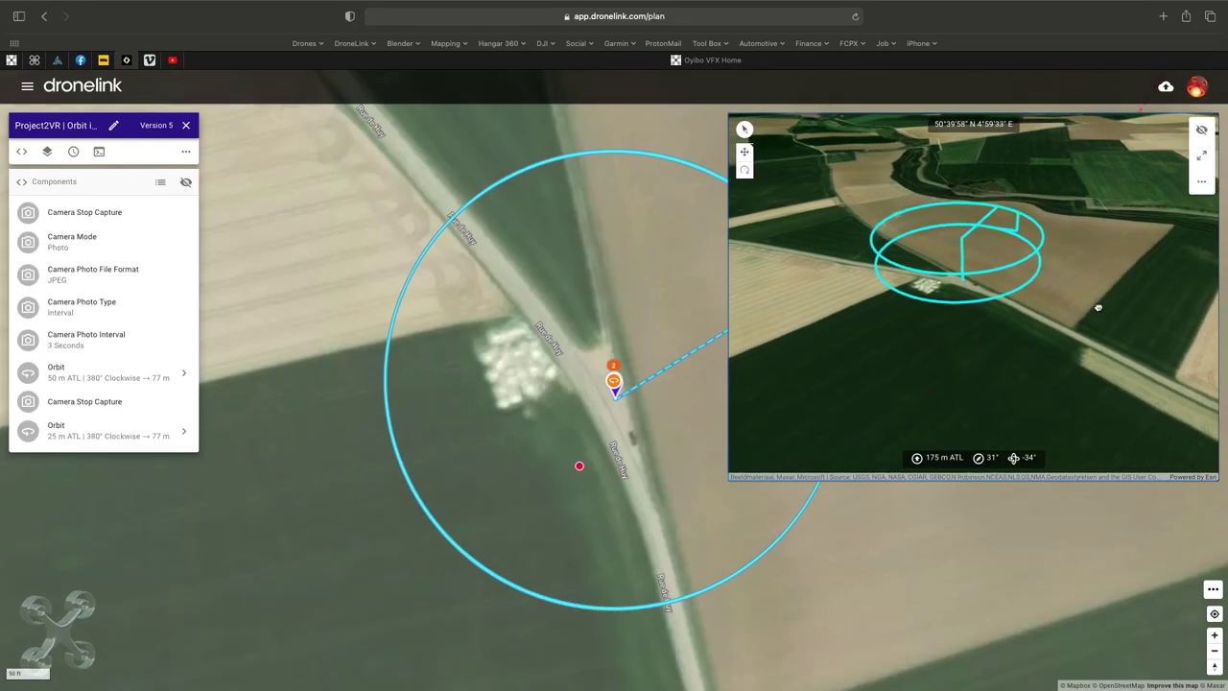
- Inspect the two stacked orbit paths of the Project2VR mission in the 3D preview, and hide the preview
scroll(1074, 314, up, 5)
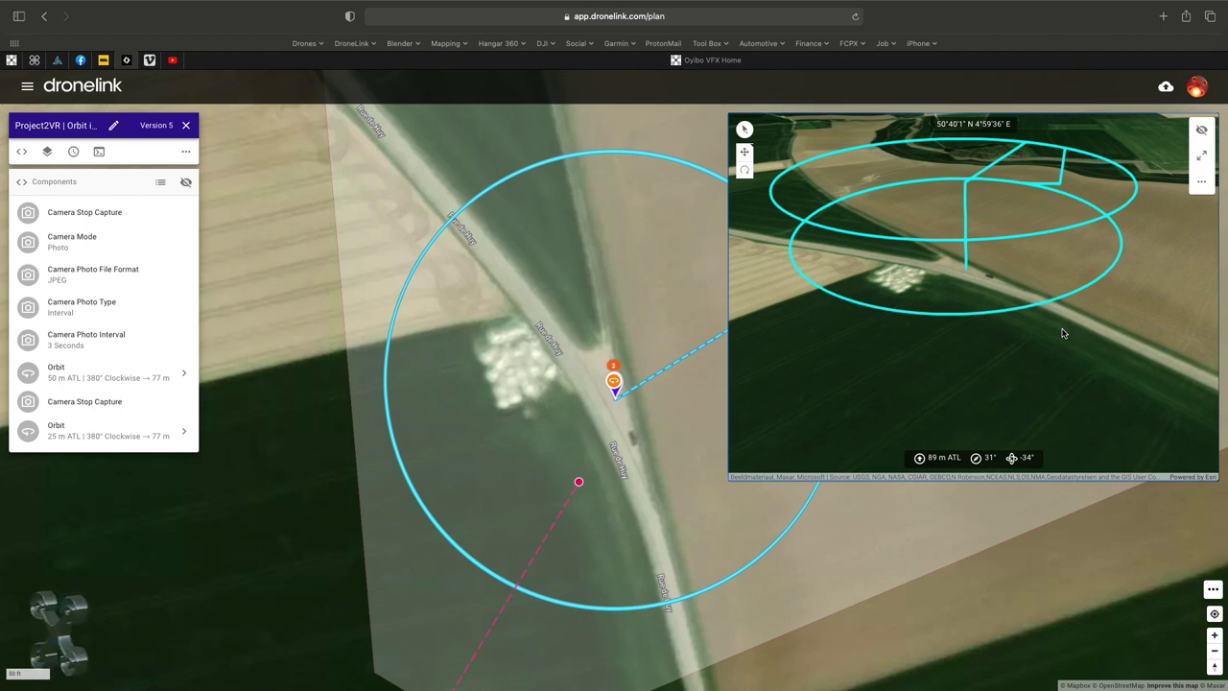
click(1202, 130)
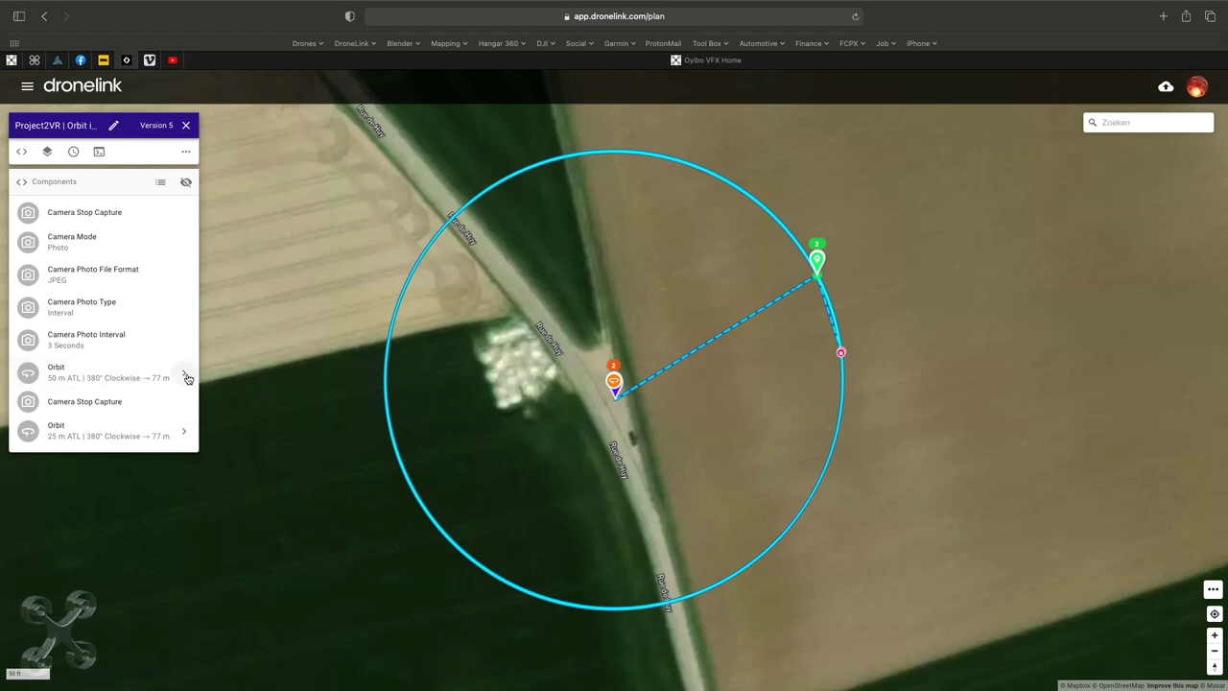
click(99, 151)
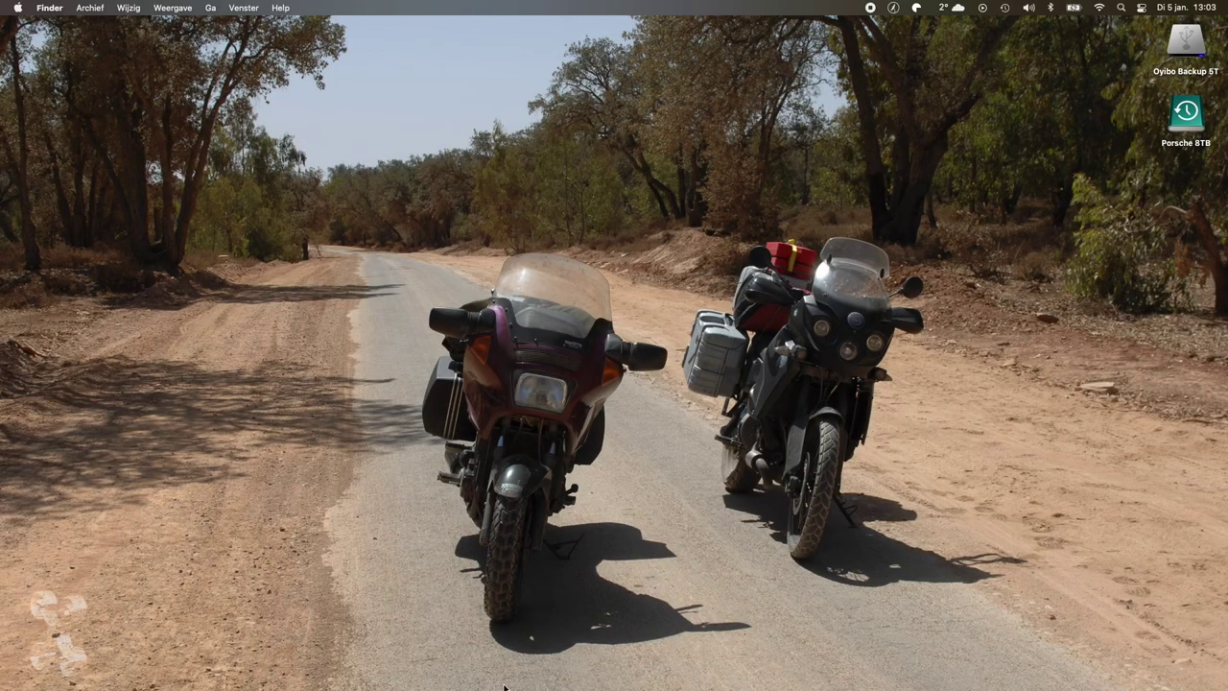
- Switch to Finder, open Afbeeldingen > Drone Photos > 20-12-25-Object2VR, and enlarge the window to show more files
click(530, 673)
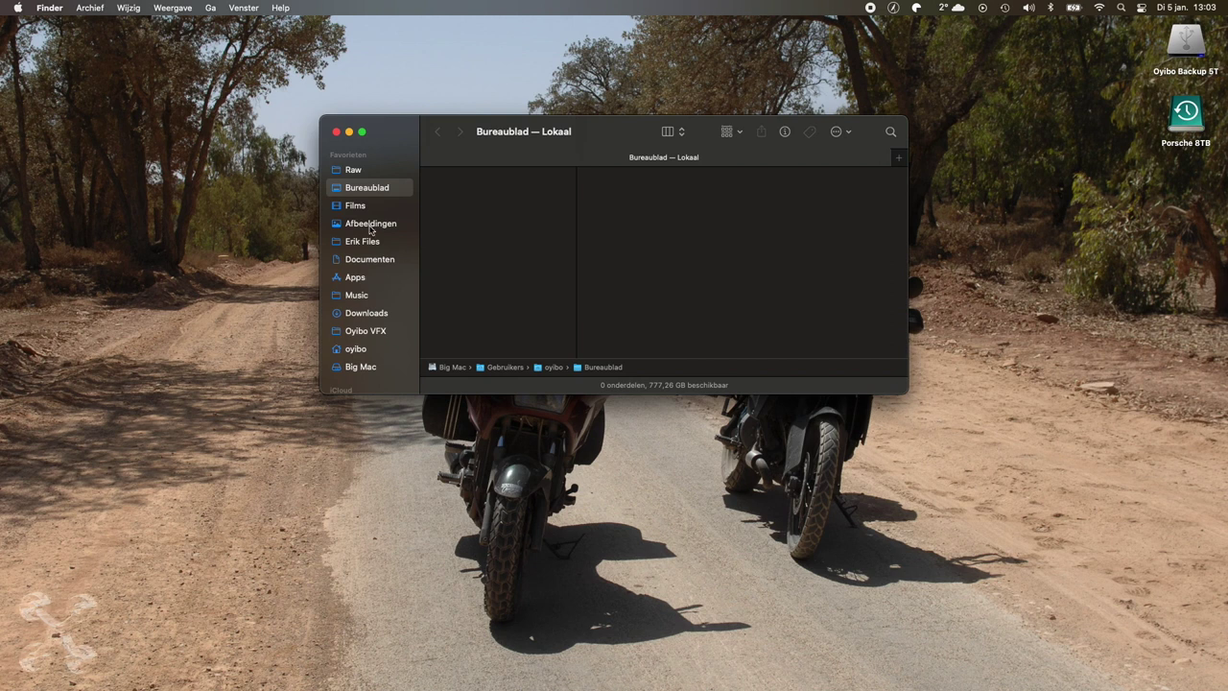
click(371, 223)
click(471, 235)
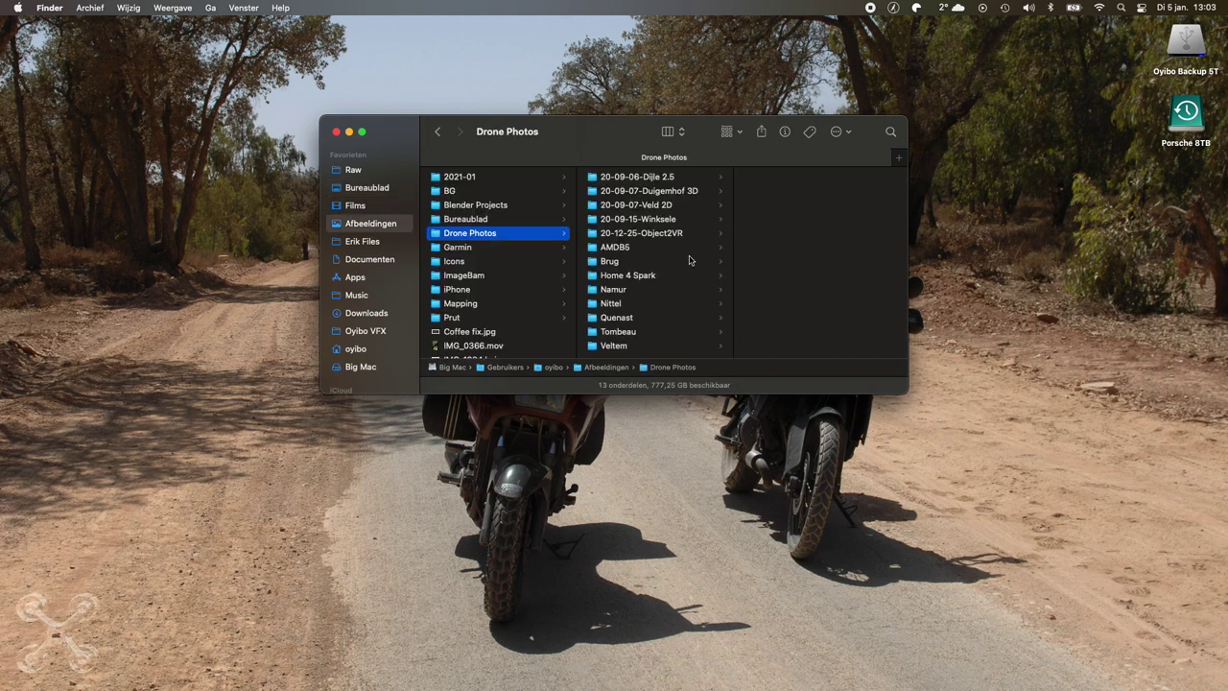
click(655, 236)
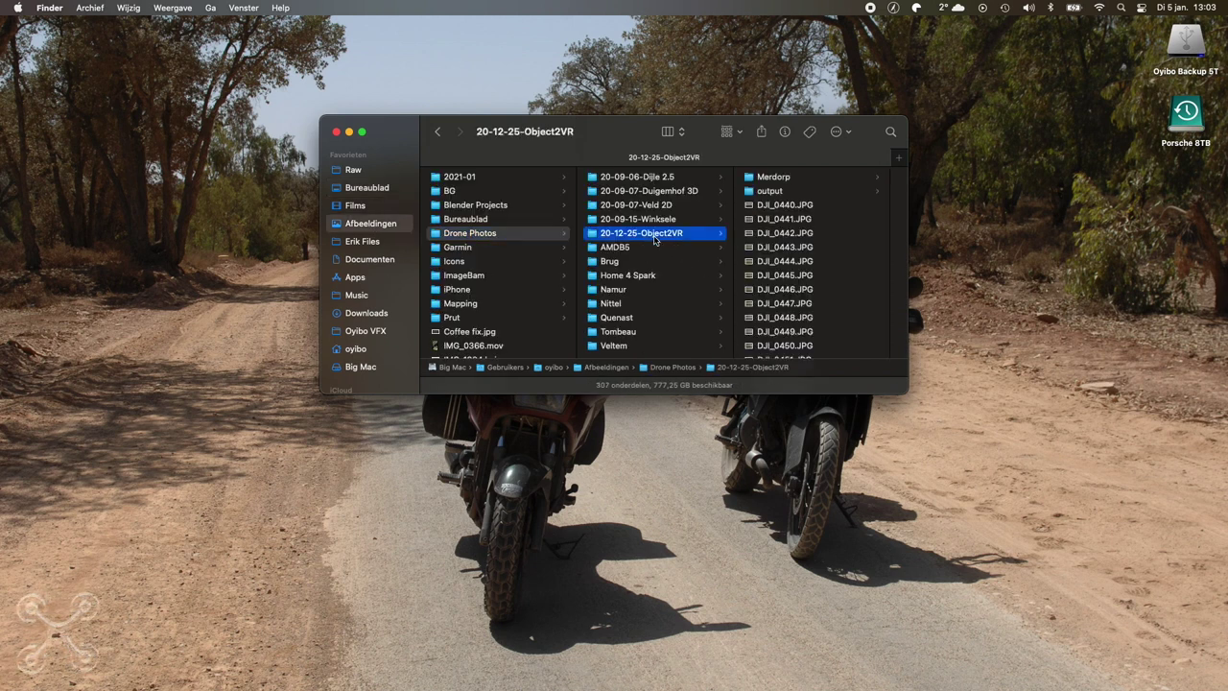
drag(615, 131, 387, 111)
drag(668, 382, 940, 614)
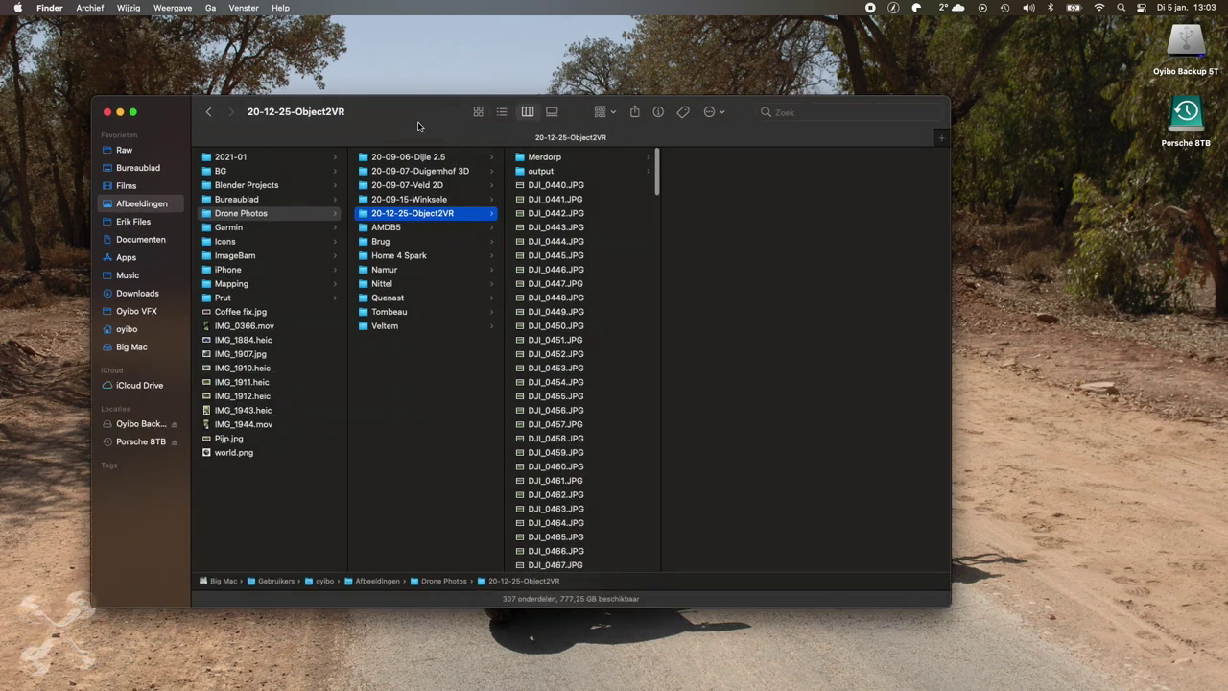
- Preview the original drone files DJI_0440.JPG, DJI_0615.MOV, DJI_0616.JPG and DJI_0680.JPG
click(562, 188)
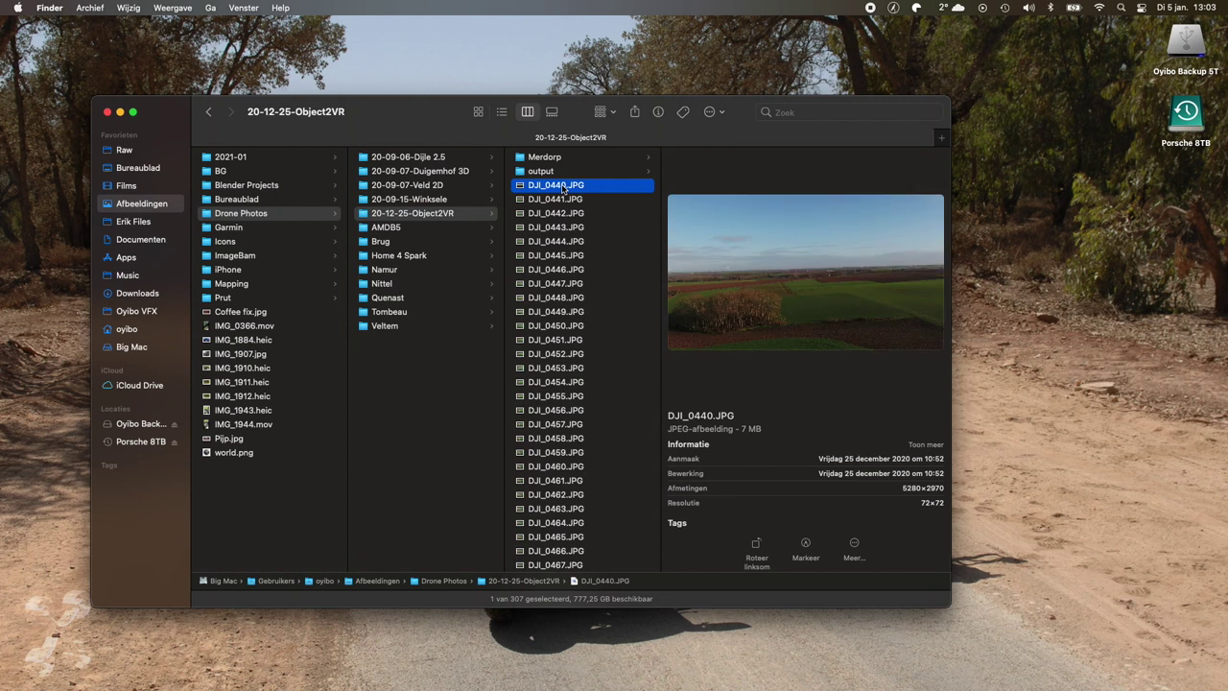
scroll(614, 493, down, 20)
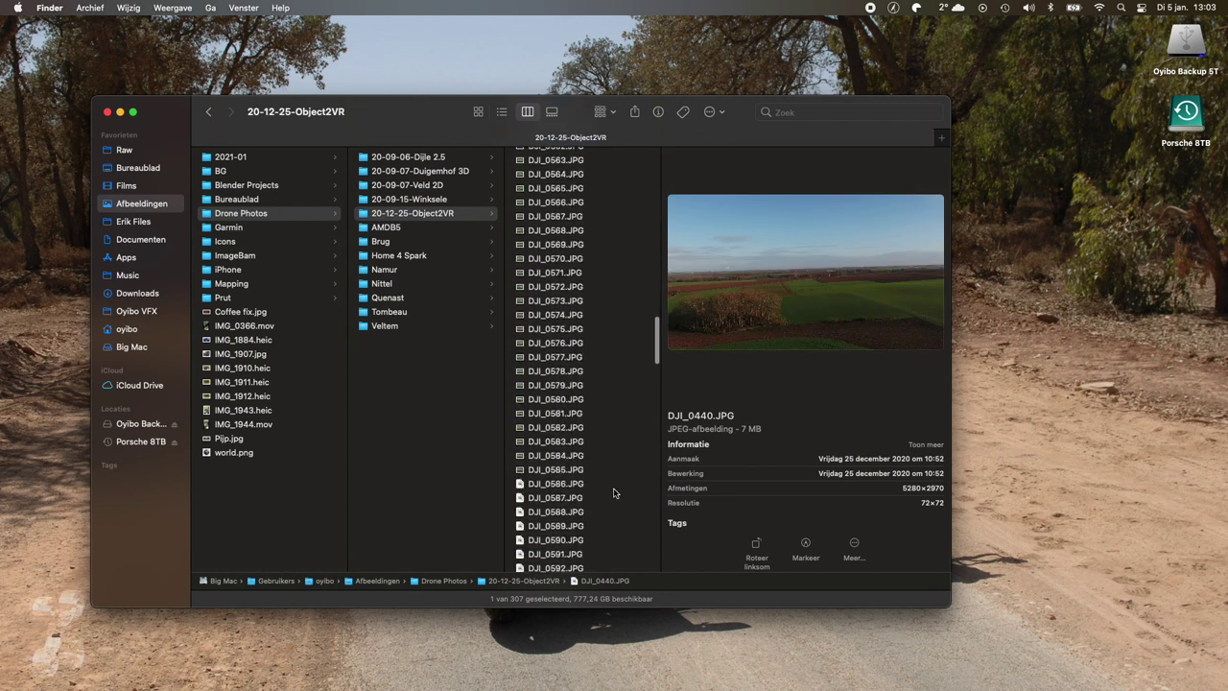
scroll(614, 493, up, 15)
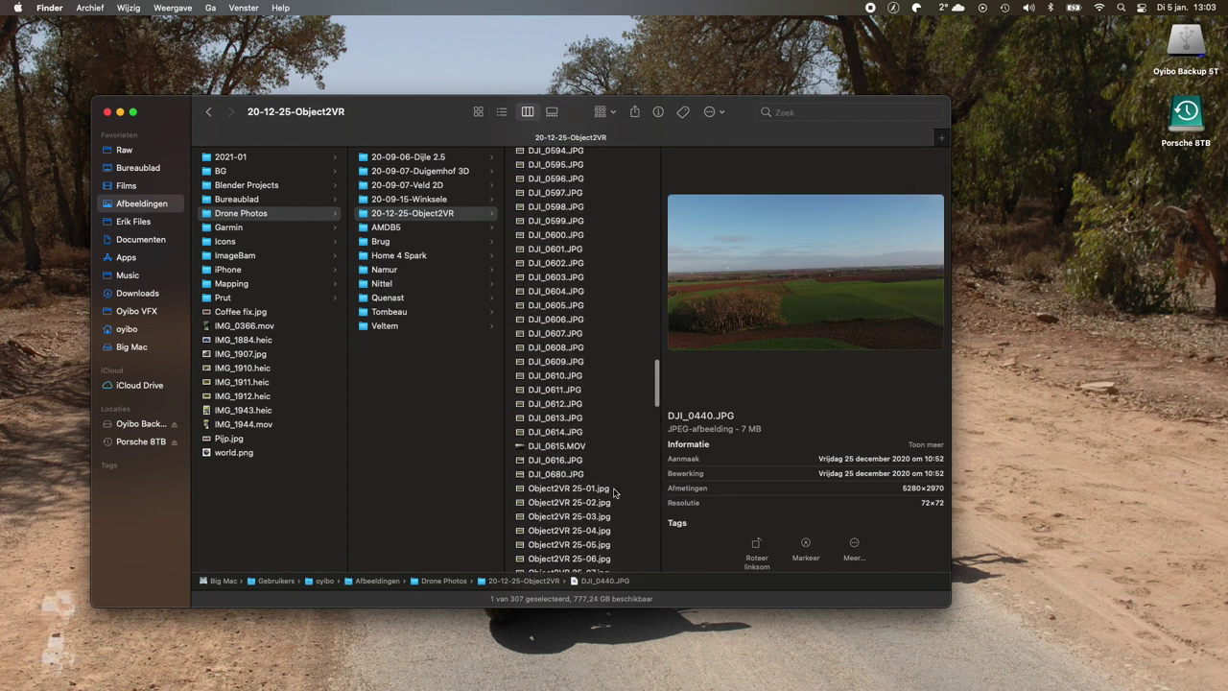
click(562, 475)
click(558, 447)
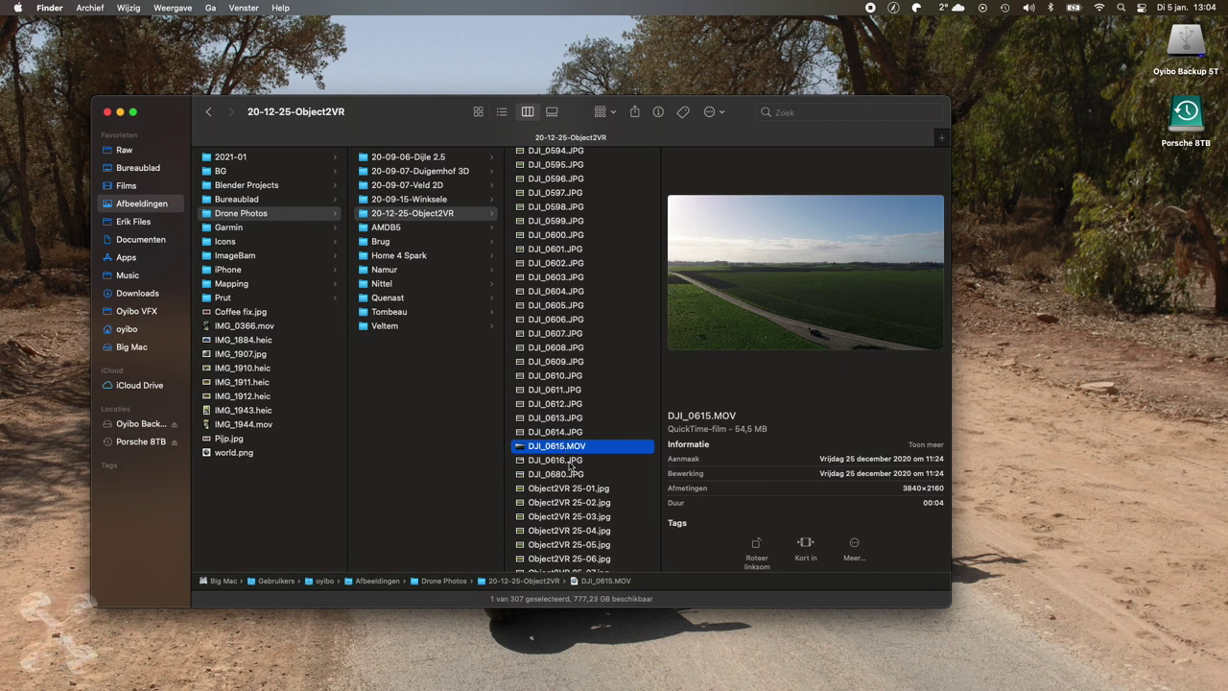
click(570, 462)
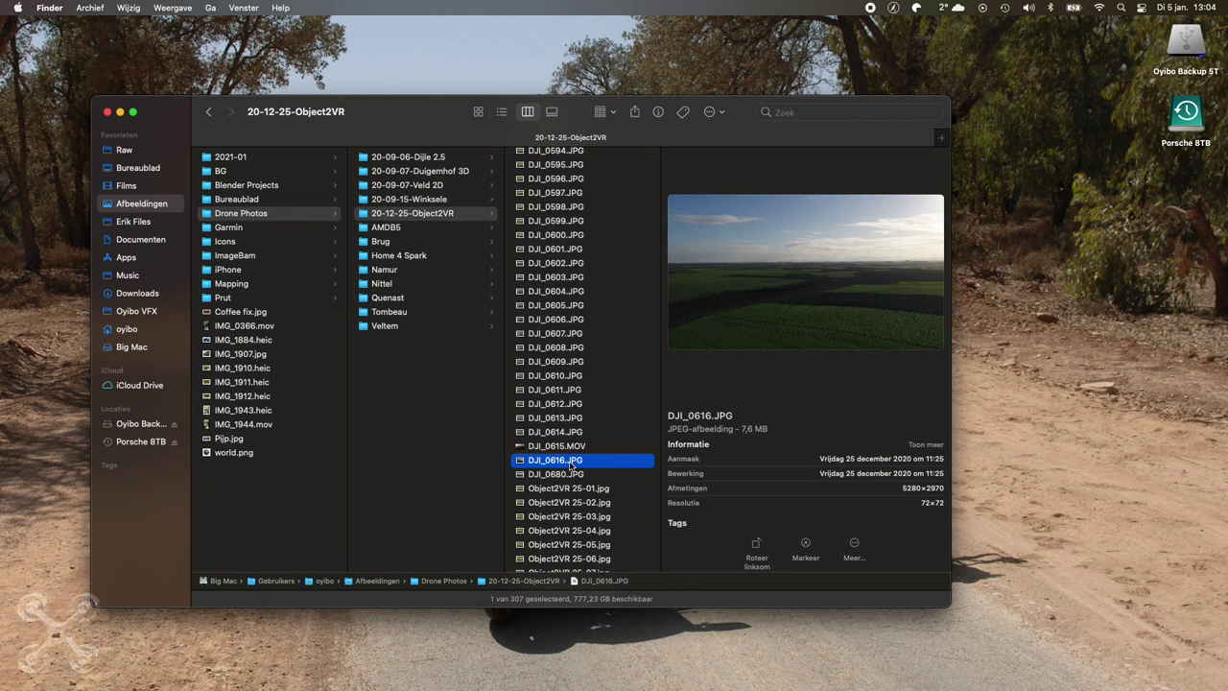
click(564, 475)
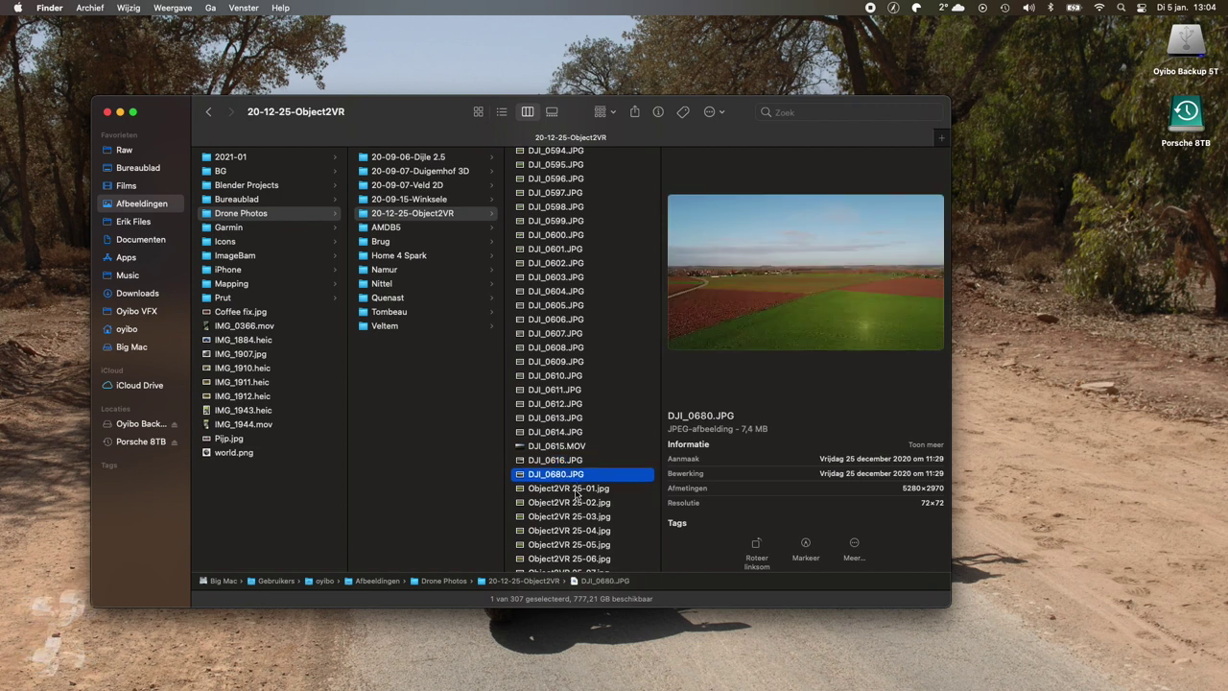
- Compare the first and last photos of the 25 m orbit, Object2VR 25-01.jpg and Object2VR 25-63.jpg
click(576, 492)
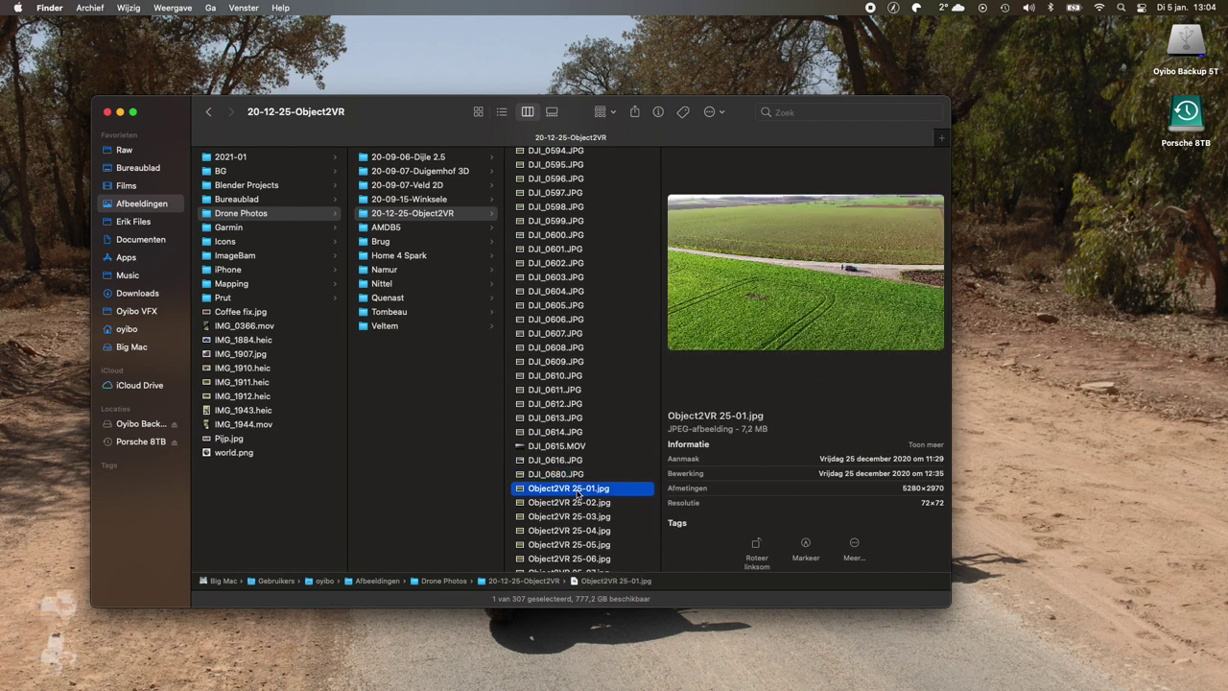
scroll(599, 488, down, 15)
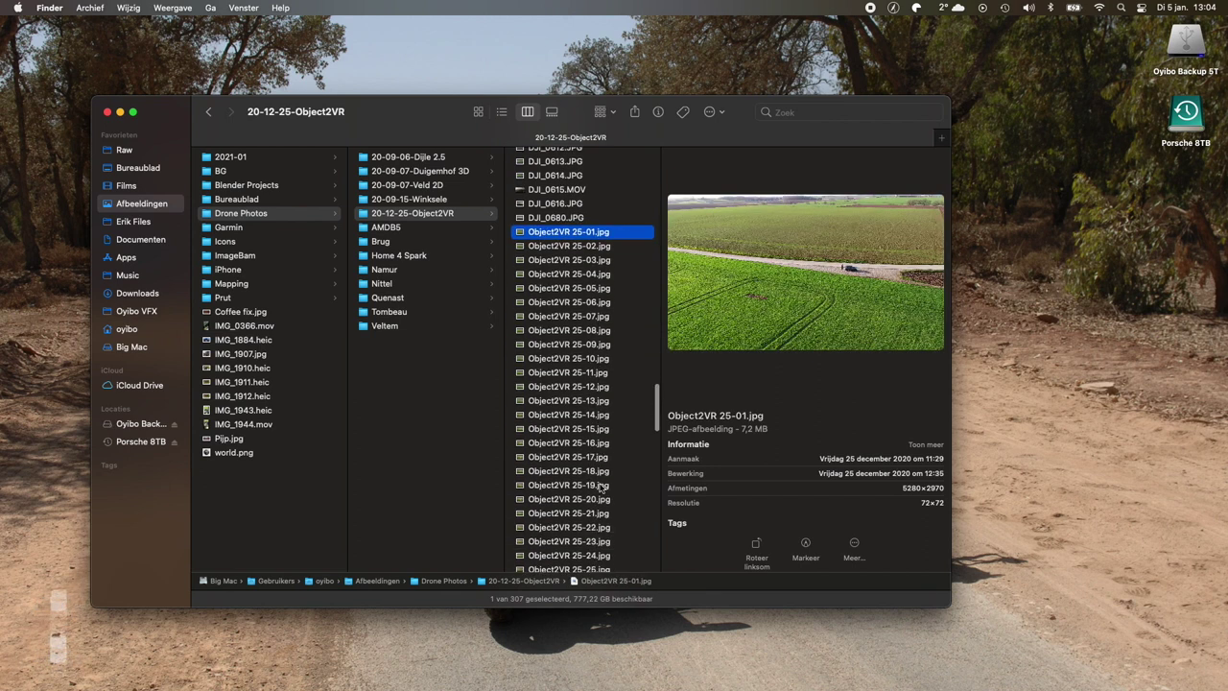
scroll(600, 489, down, 4)
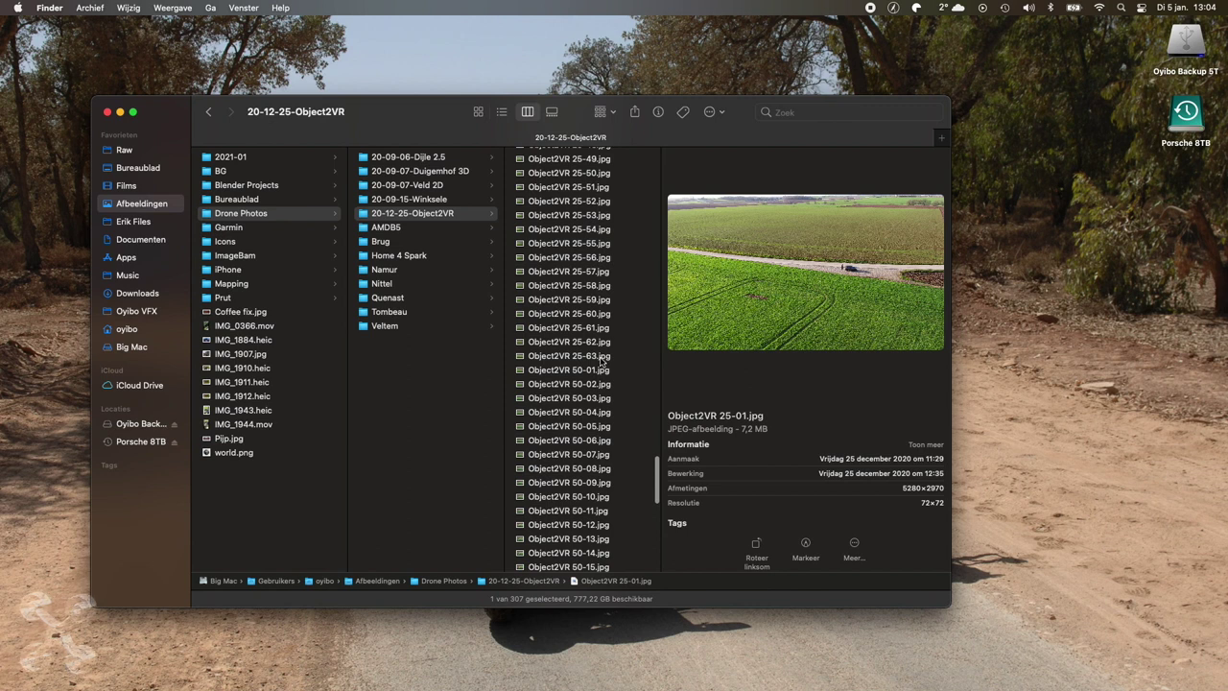
click(601, 357)
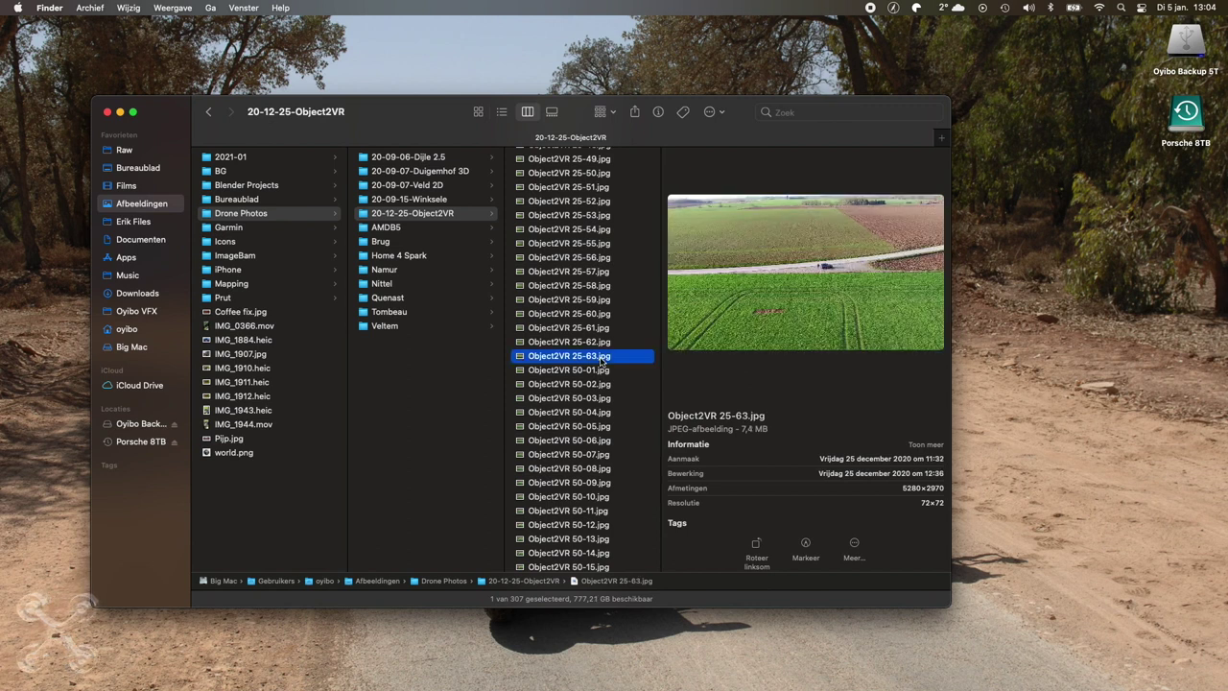
- Compare the 50 m orbit photos Object2VR 50-01.jpg, 50-02.jpg and 50-63.jpg
click(601, 373)
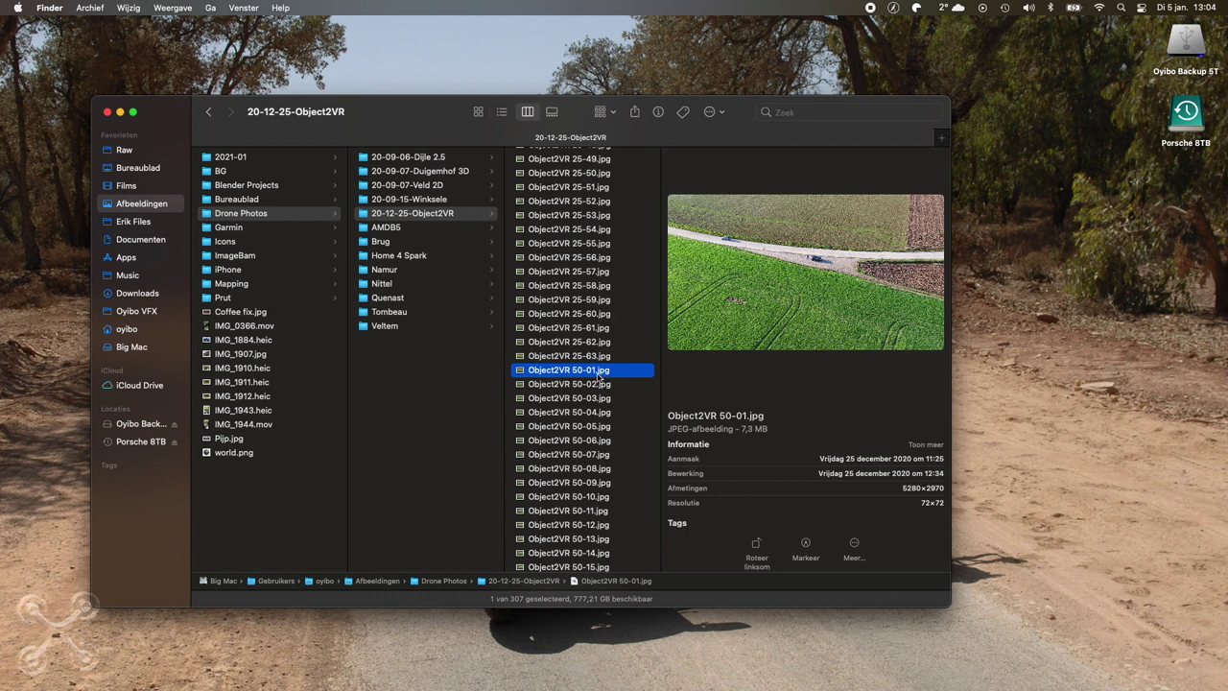
click(607, 386)
scroll(605, 413, down, 10)
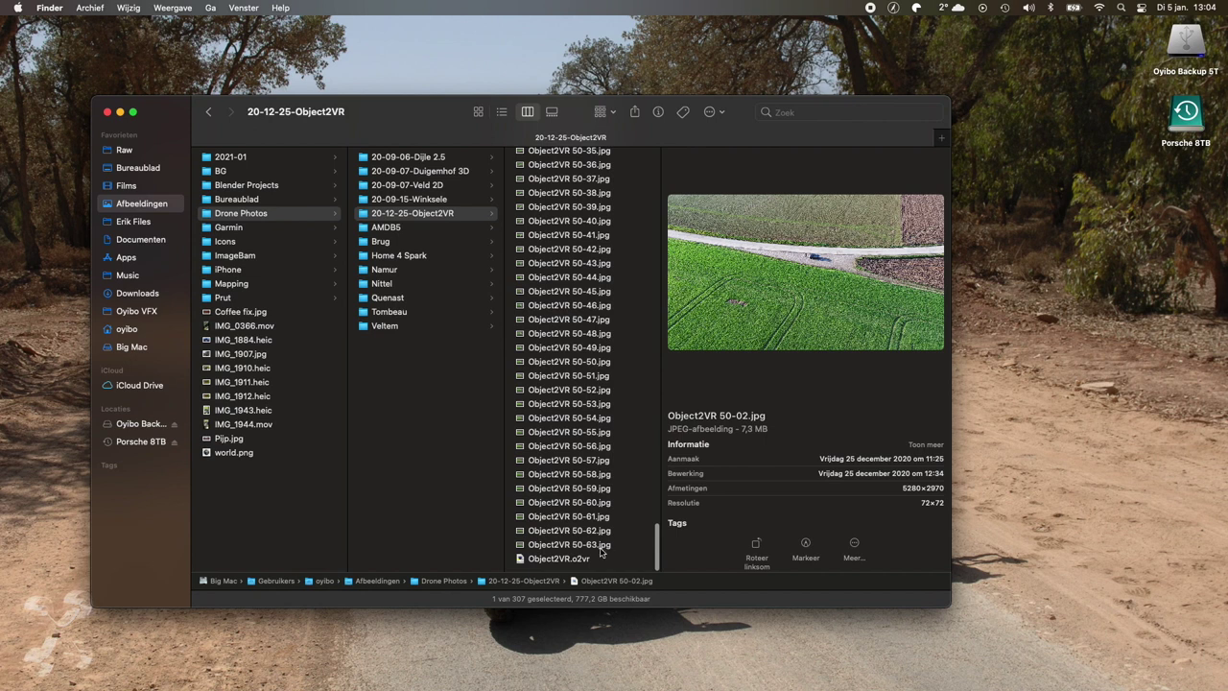
click(605, 545)
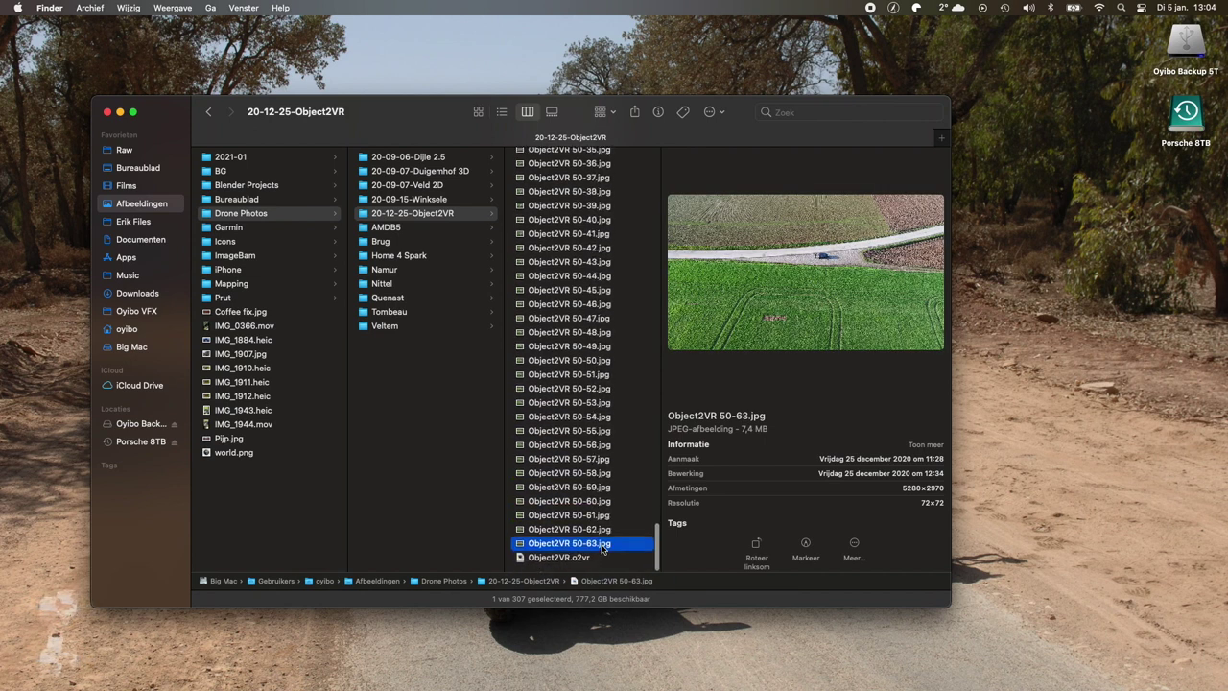
scroll(604, 545, up, 1)
scroll(614, 336, up, 12)
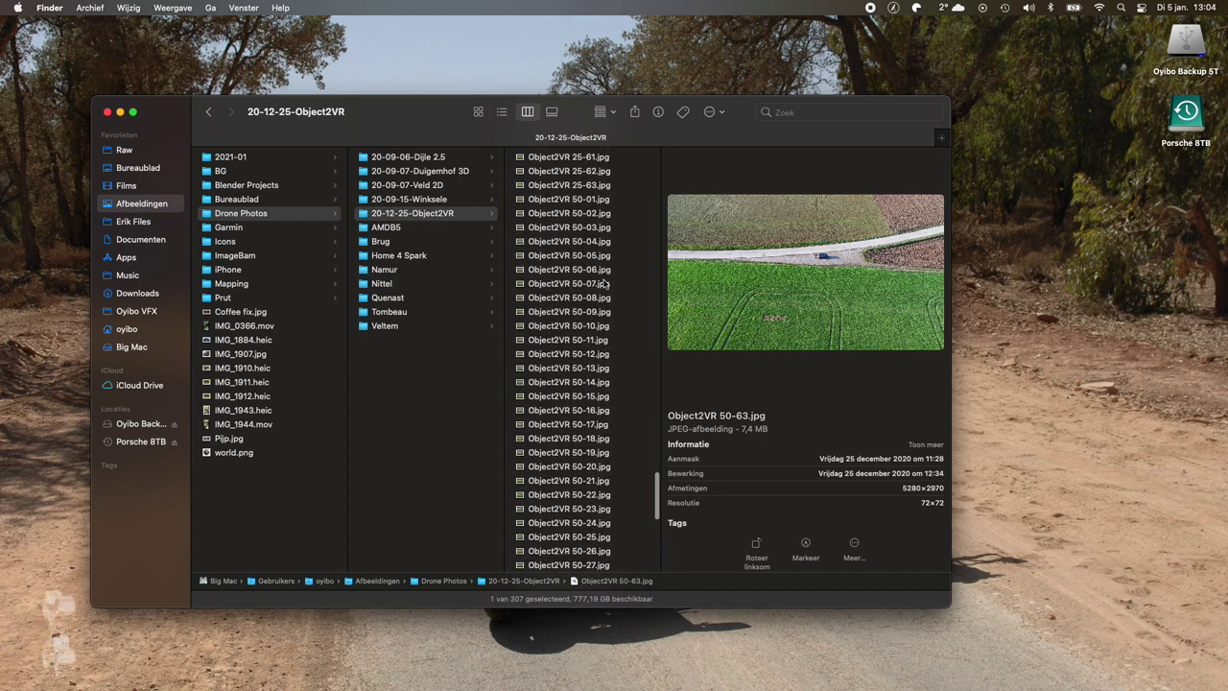
click(580, 200)
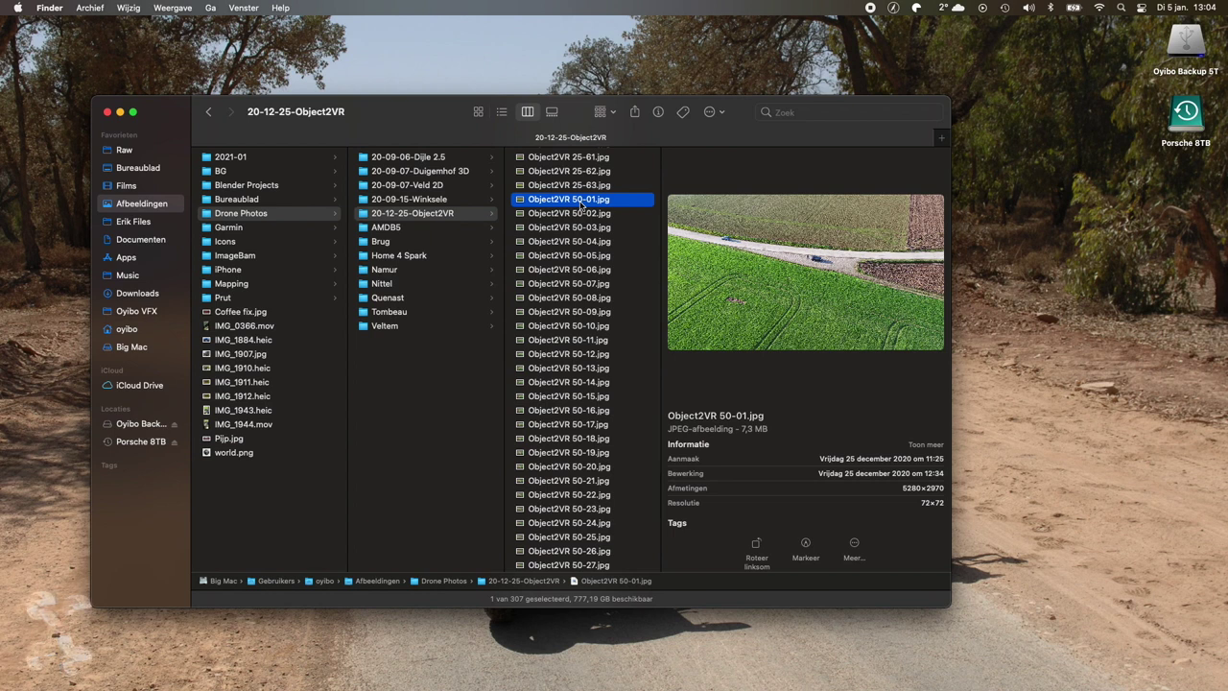
- Open the Merdorp folder and check its 25 m series from Object2VR-25-01.jpg to Object2VR-25-59.jpg
scroll(587, 211, up, 15)
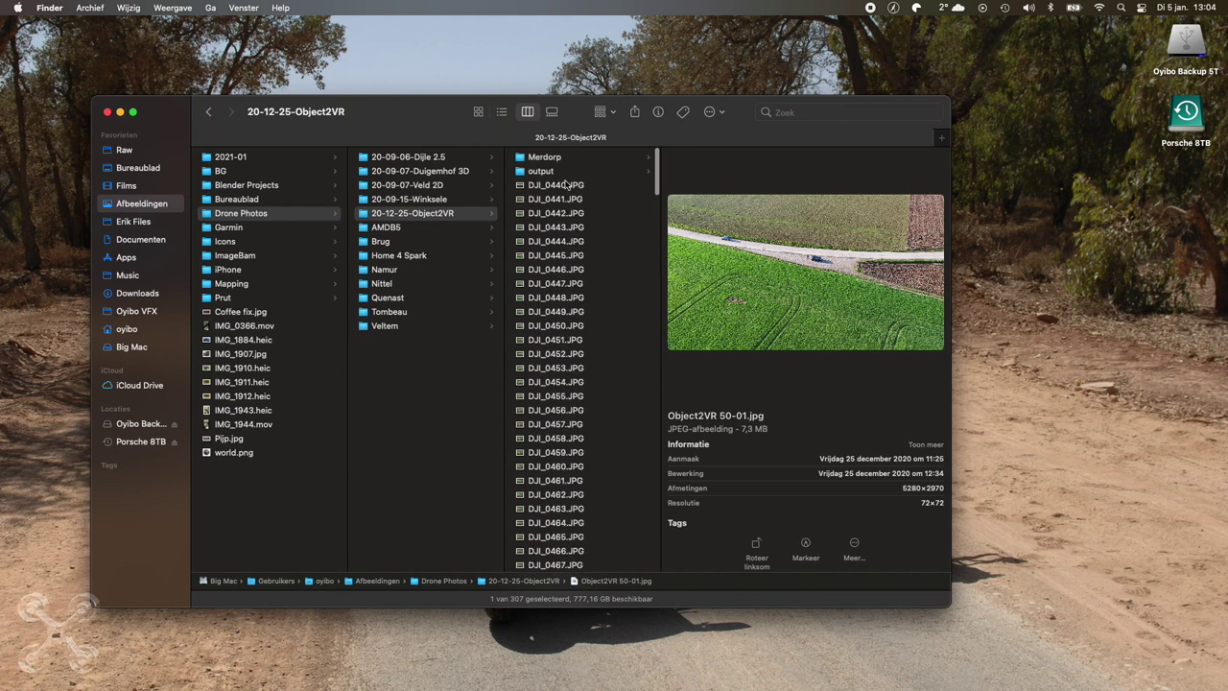
click(539, 157)
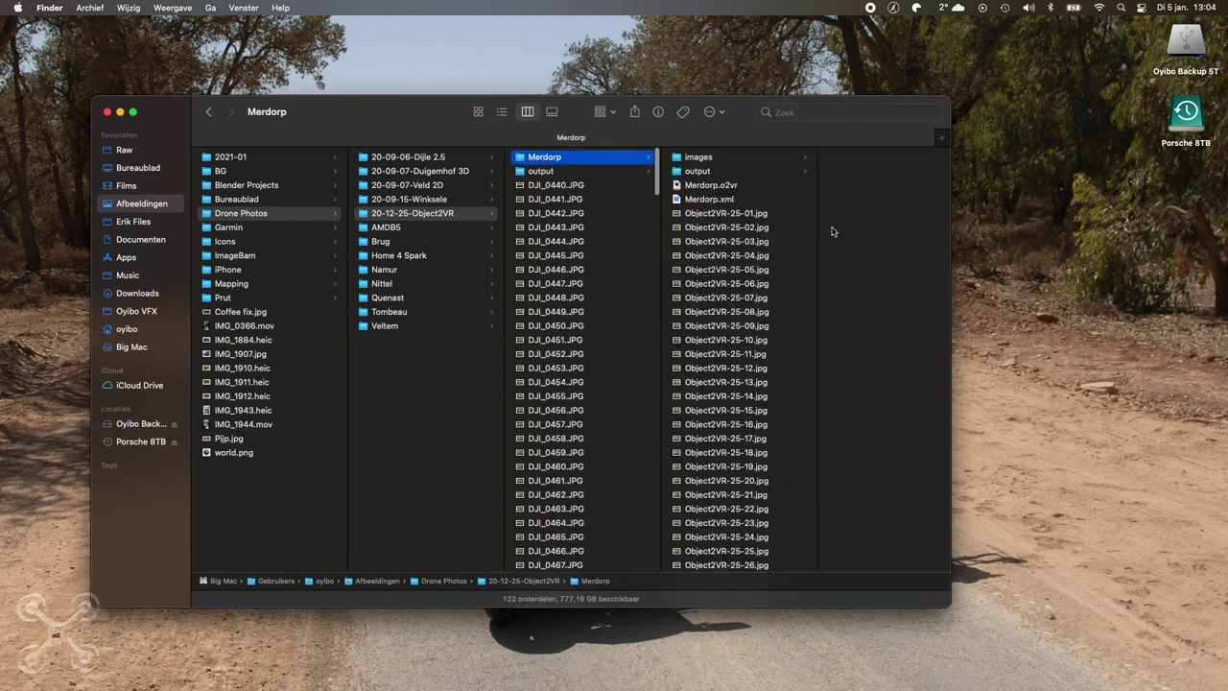
click(724, 217)
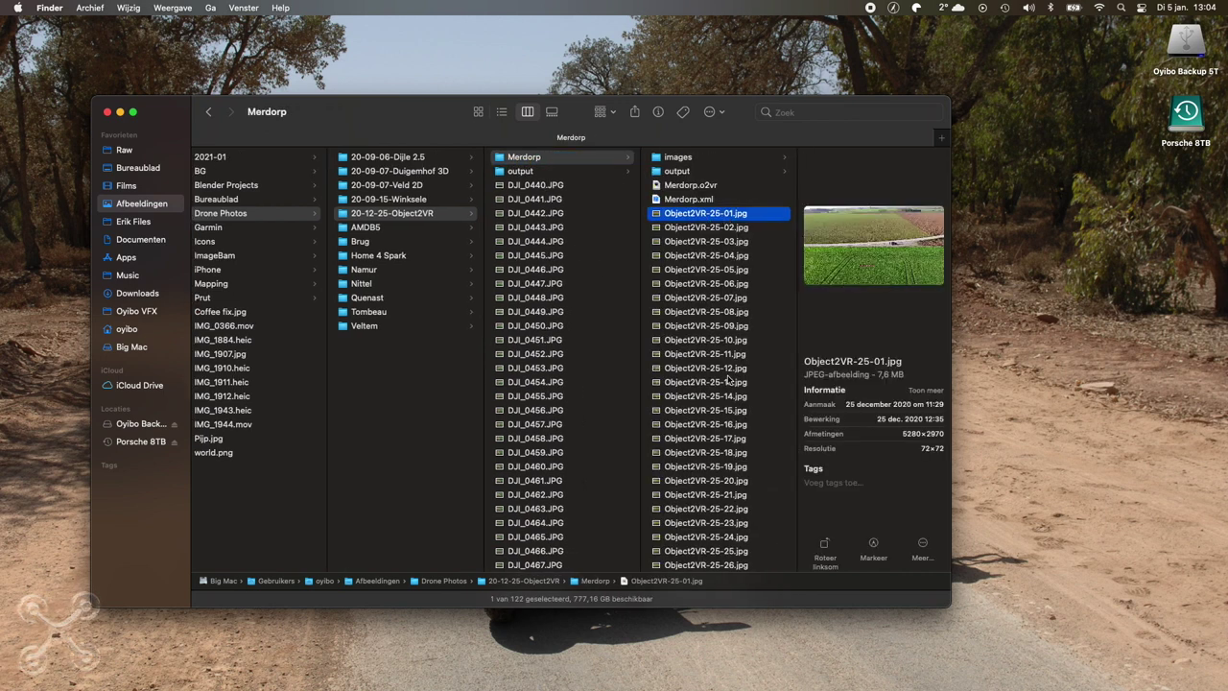
scroll(728, 381, down, 8)
scroll(739, 432, down, 3)
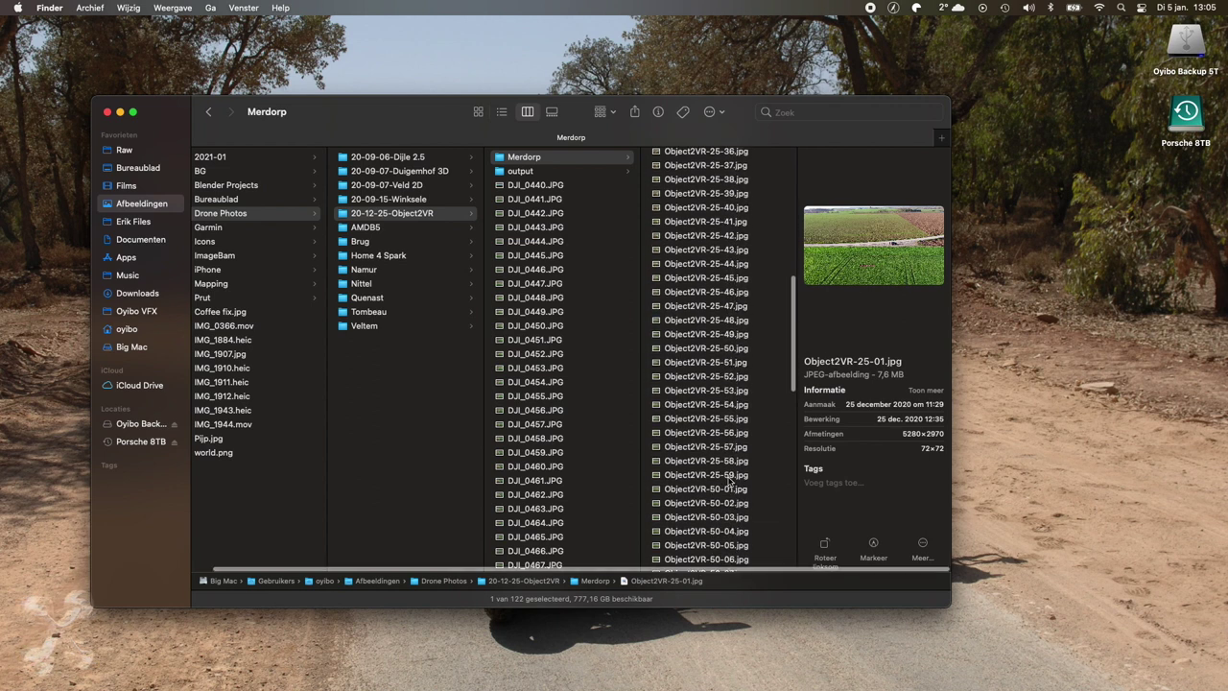
click(731, 477)
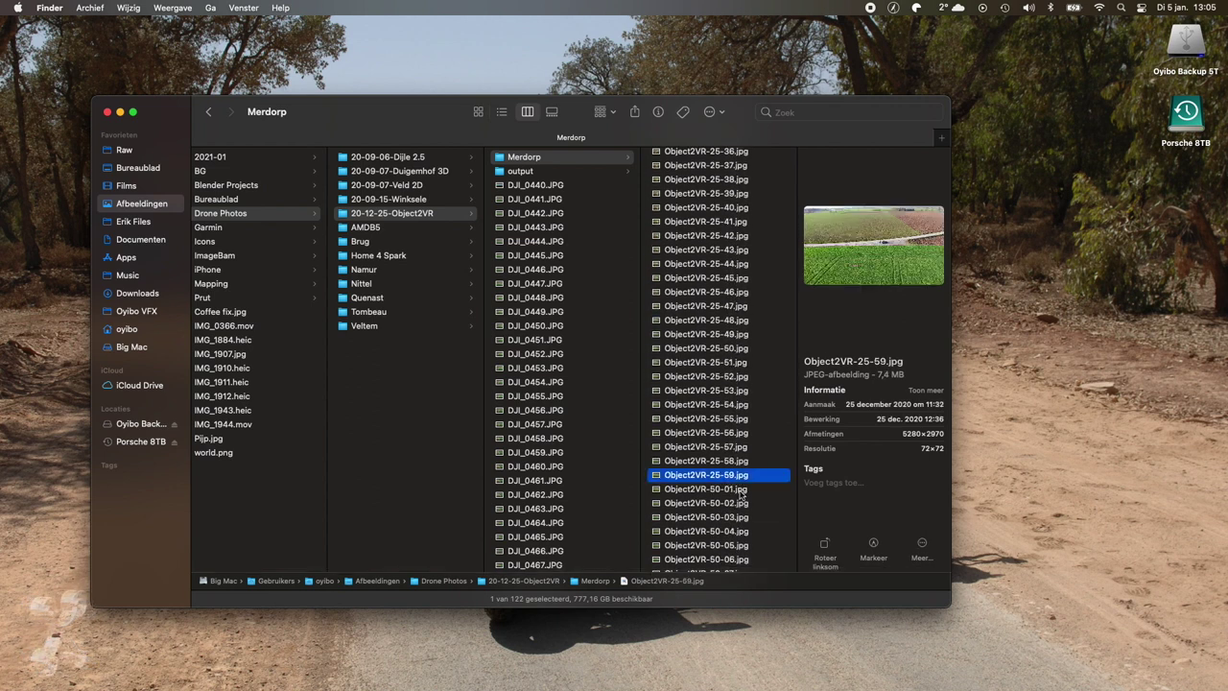
- Check the Merdorp folder's 50 m series from Object2VR-50-01.jpg to Object2VR-50-59.jpg, and dismiss the Finder window
click(741, 490)
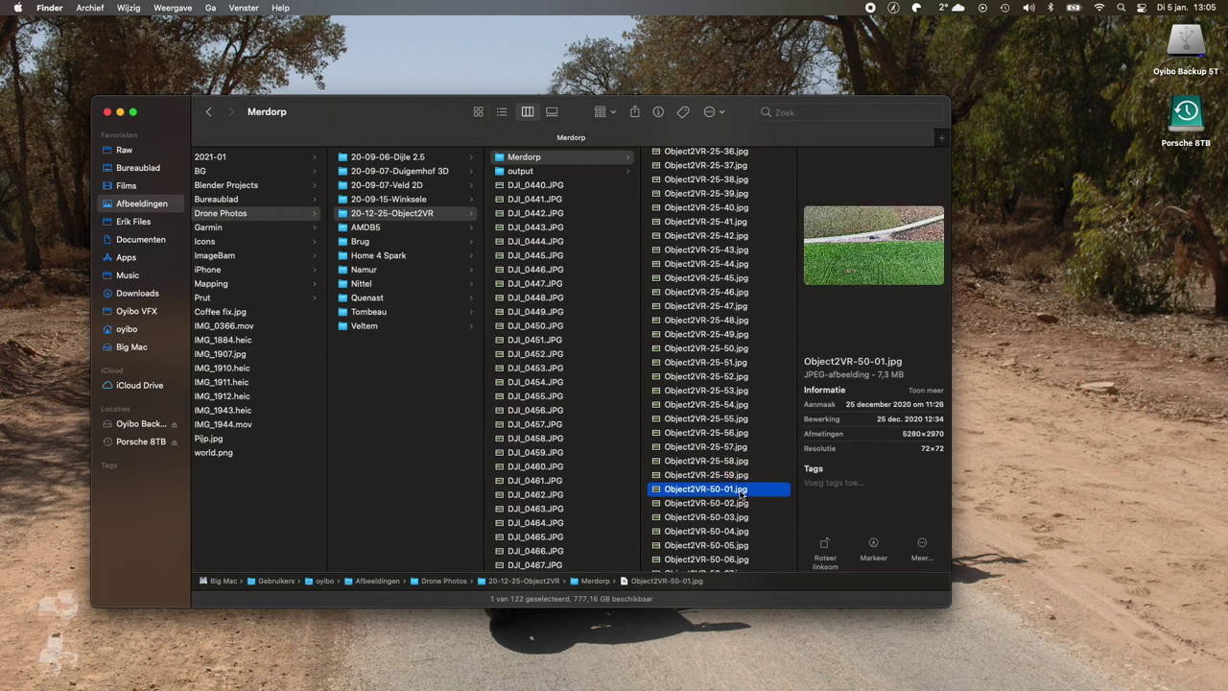
scroll(741, 493, down, 15)
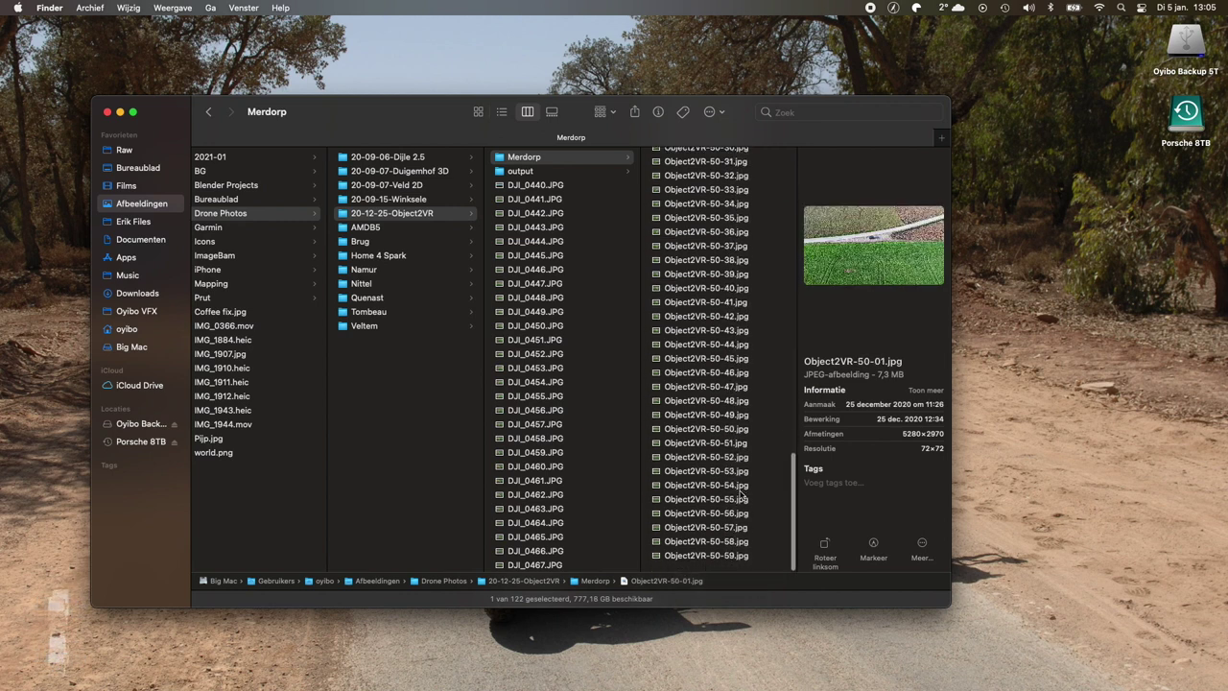
click(729, 559)
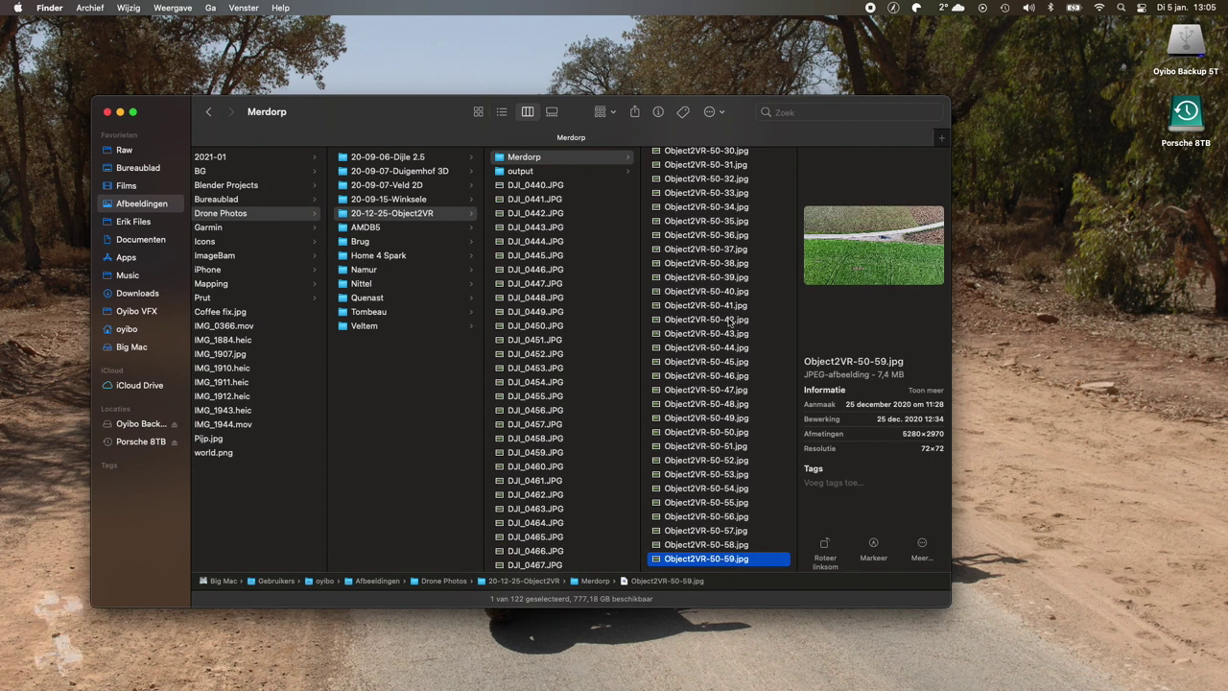
scroll(722, 345, up, 15)
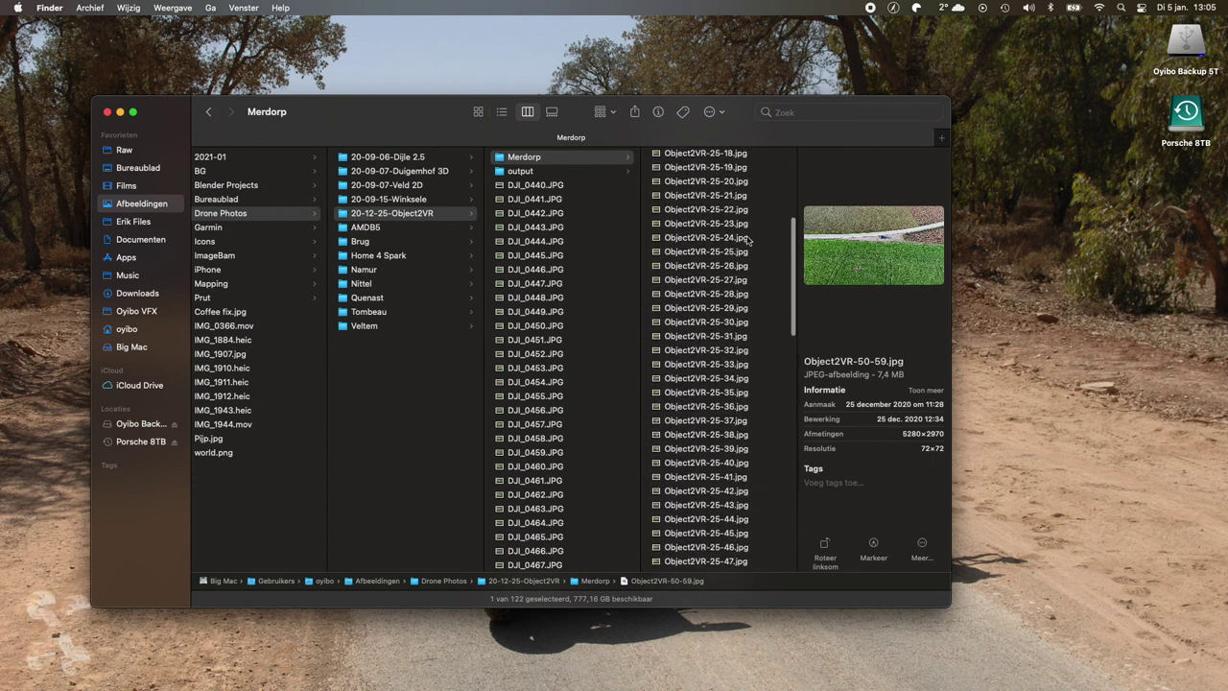
click(132, 113)
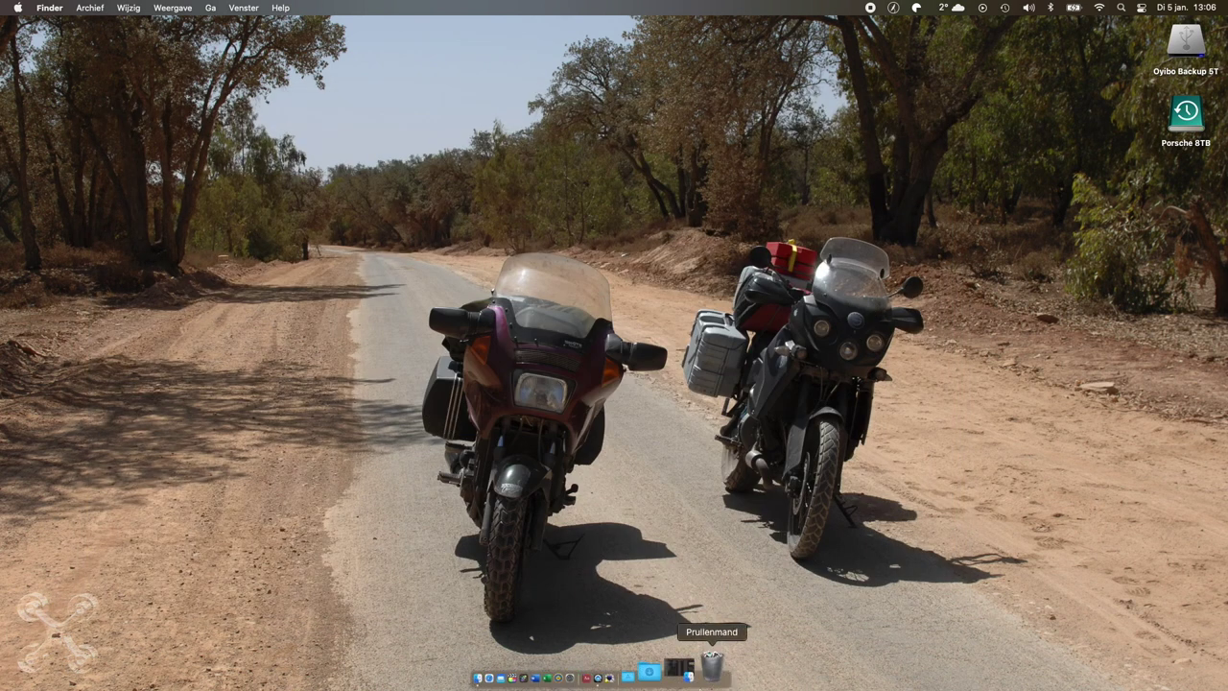
- Open Object2VR's light table, set the grid to 59 columns and 2 rows, and enlarge the light table window
click(656, 671)
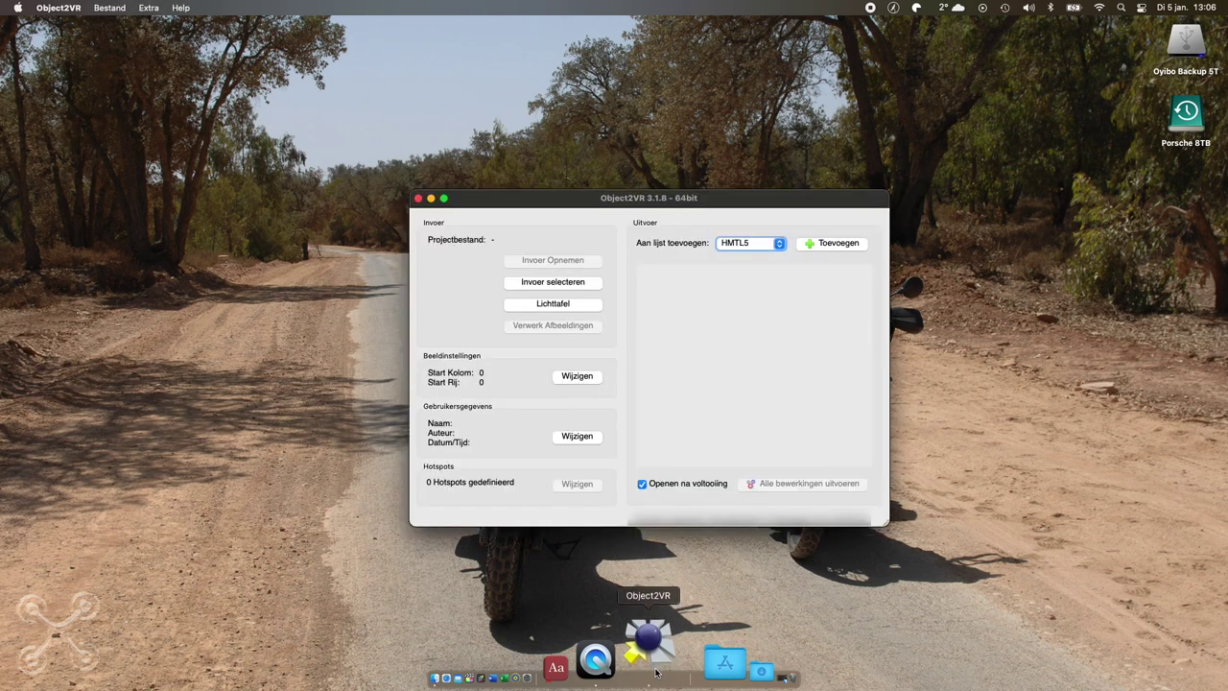
click(564, 304)
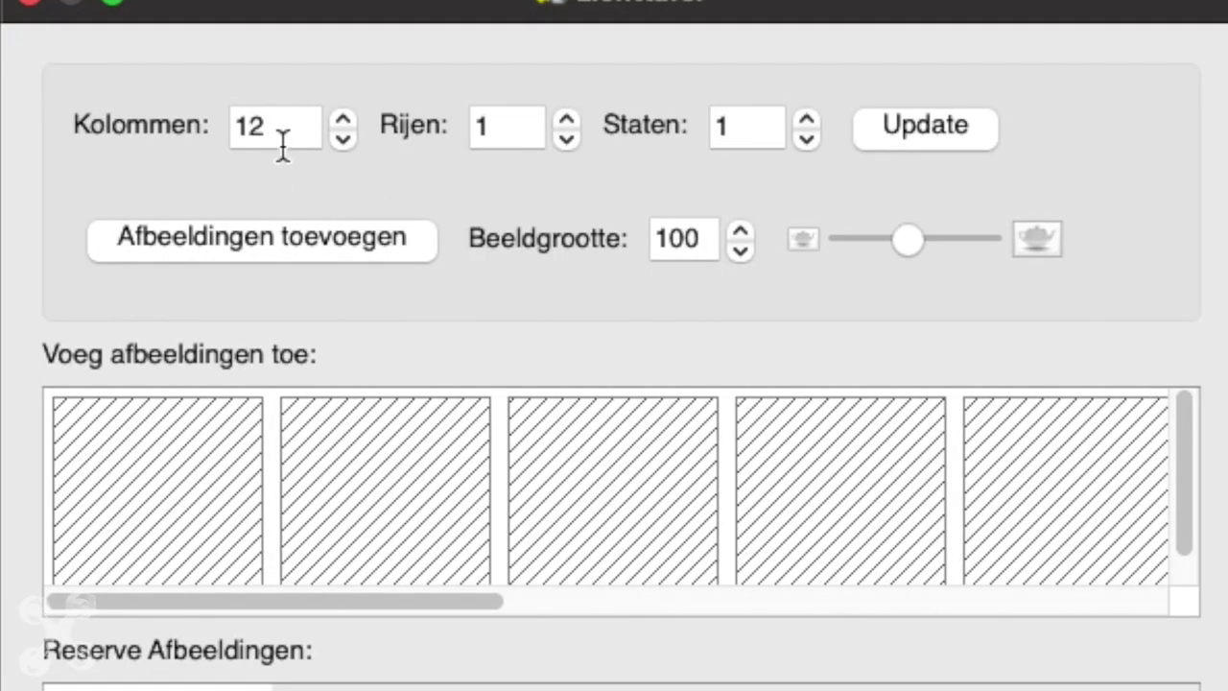
double_click(254, 130)
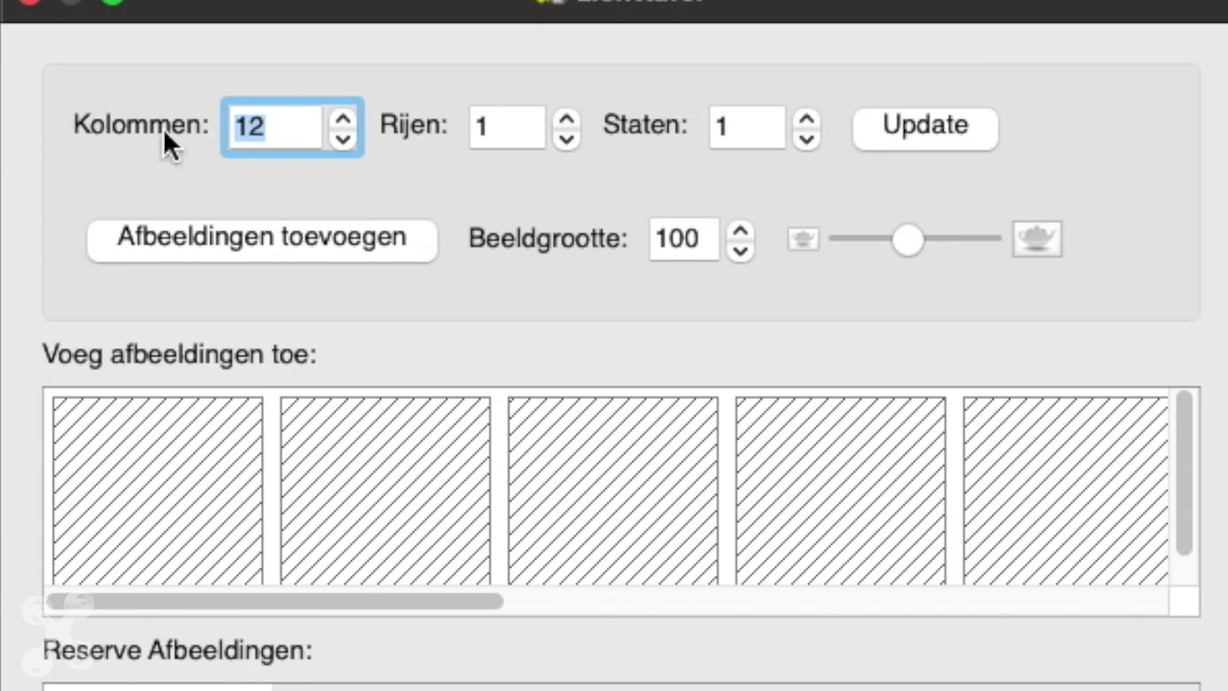
text(59)
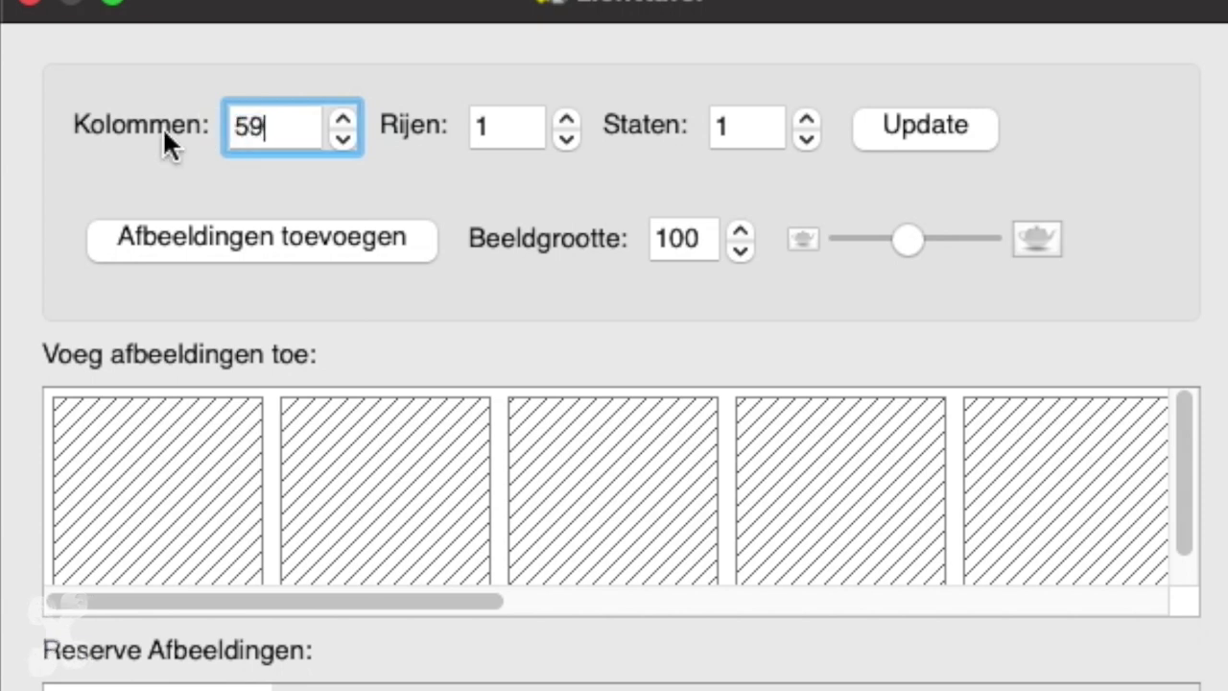
click(566, 116)
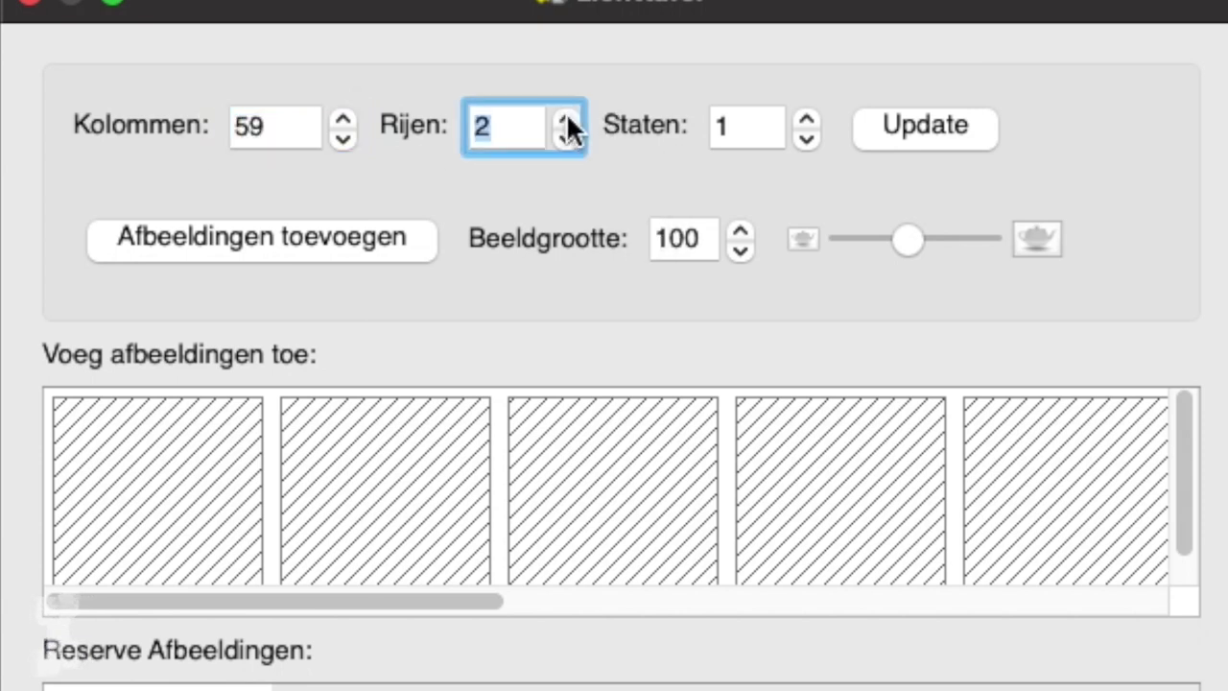
click(936, 130)
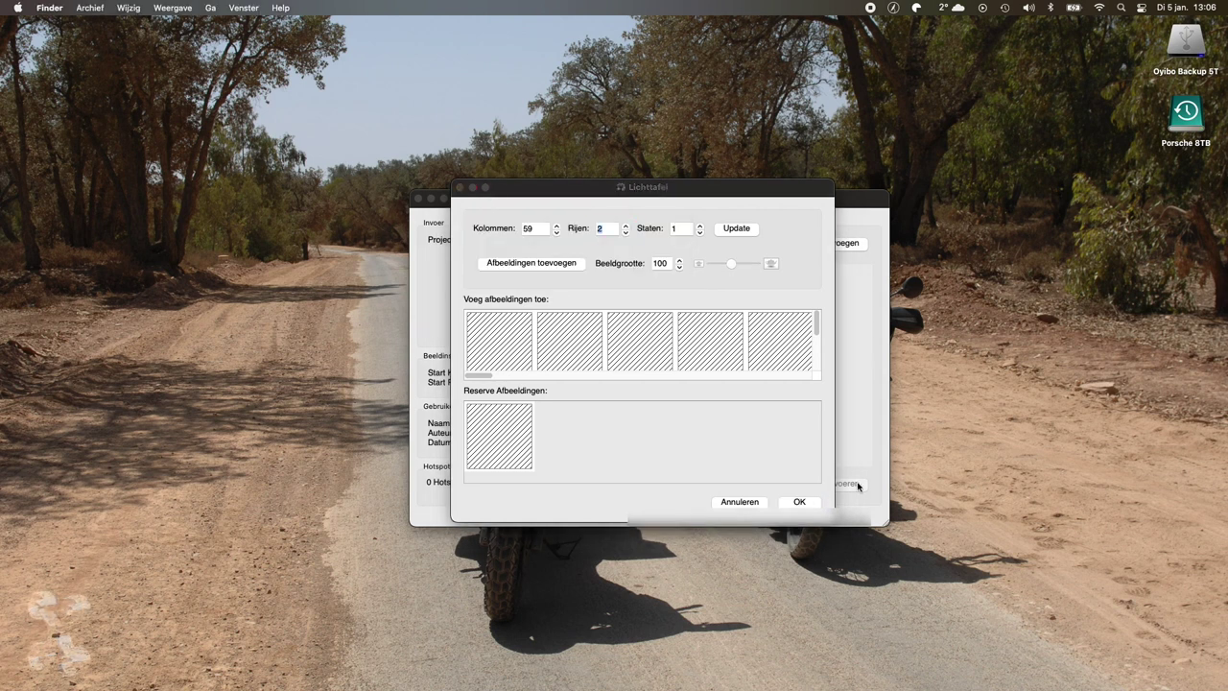
drag(737, 195, 519, 125)
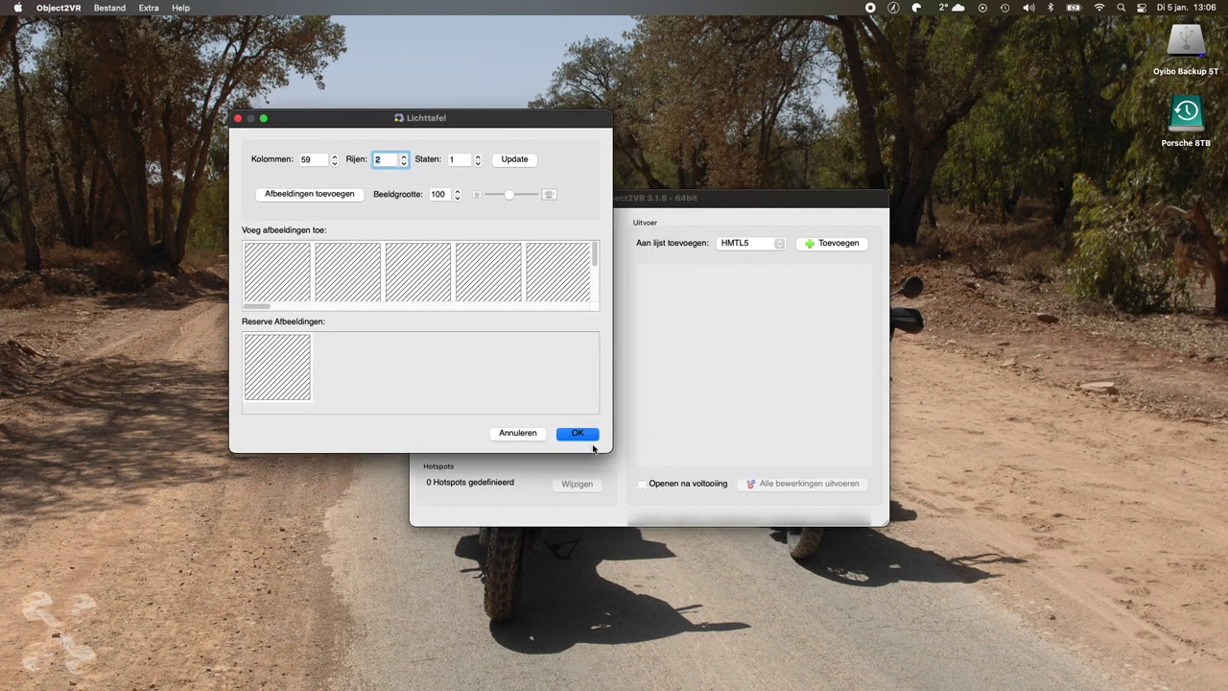
key(Return)
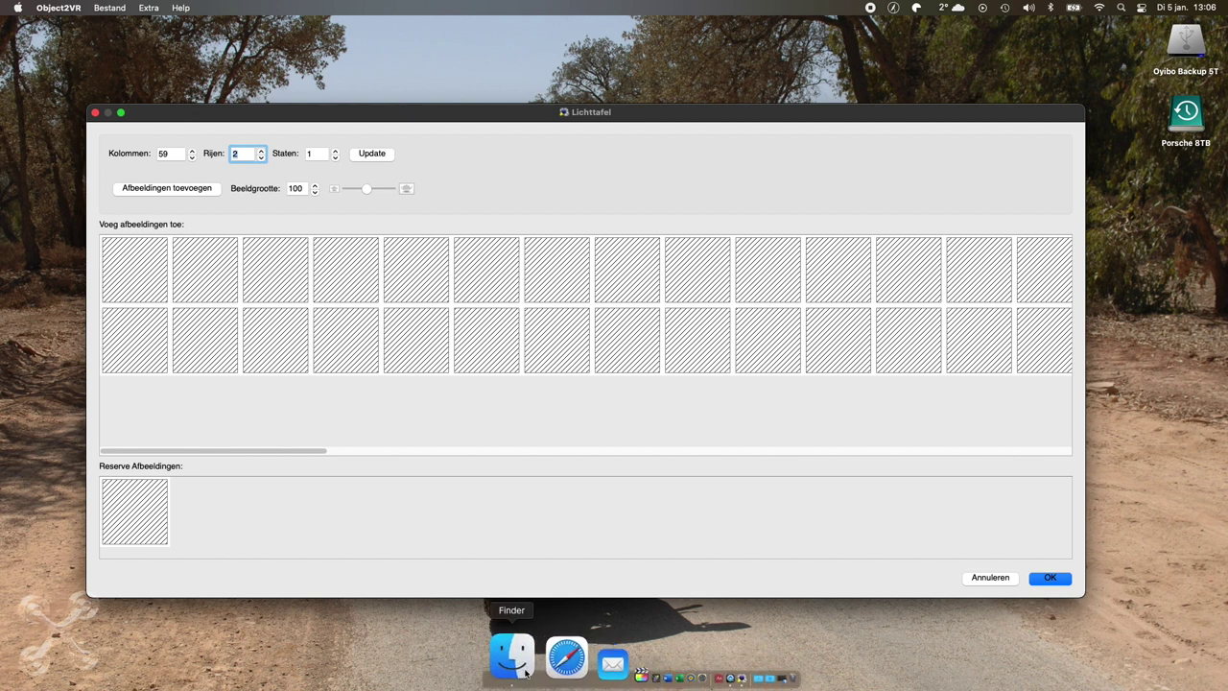
- Add the Merdorp folder's photos Object2VR-50-01.jpg to Object2VR-50-59.jpg to the first row of the light table
click(509, 657)
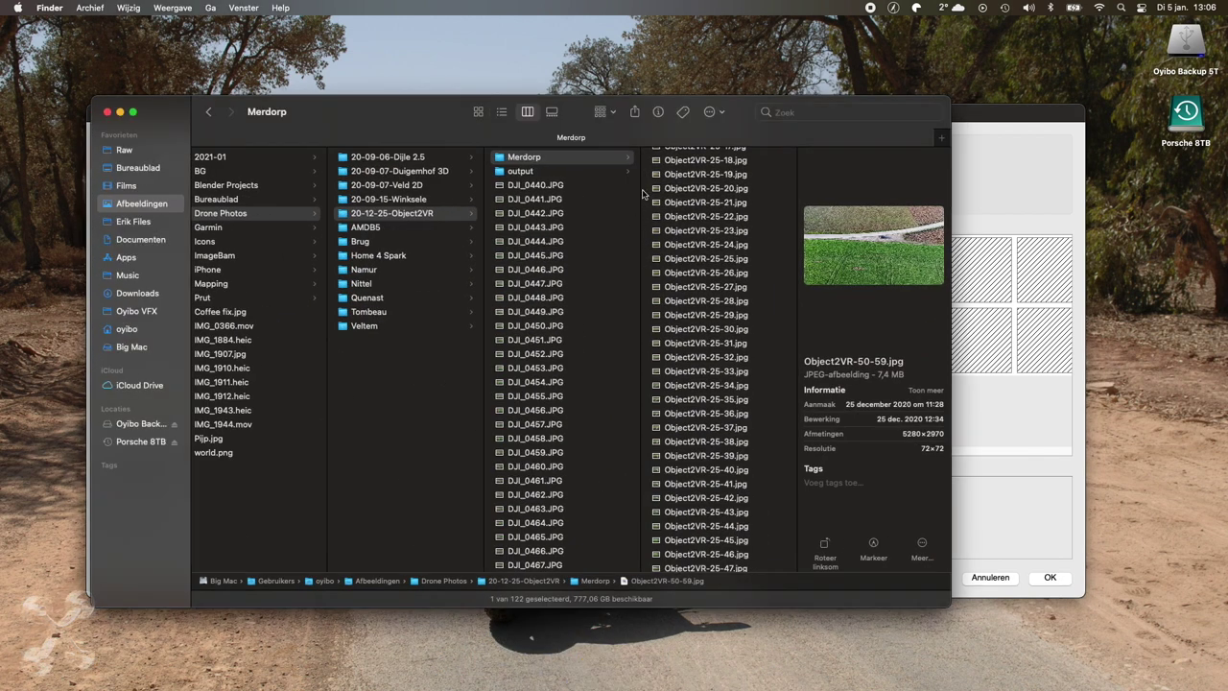
scroll(725, 199, up, 5)
scroll(740, 255, down, 6)
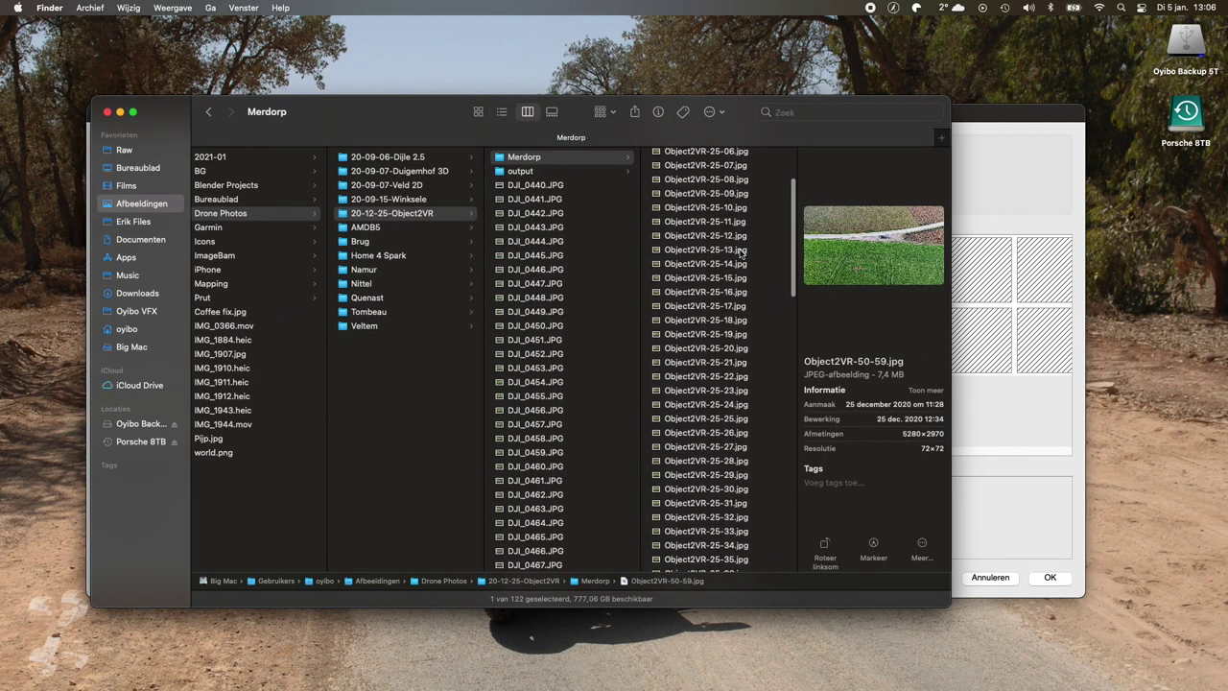
scroll(740, 258, down, 8)
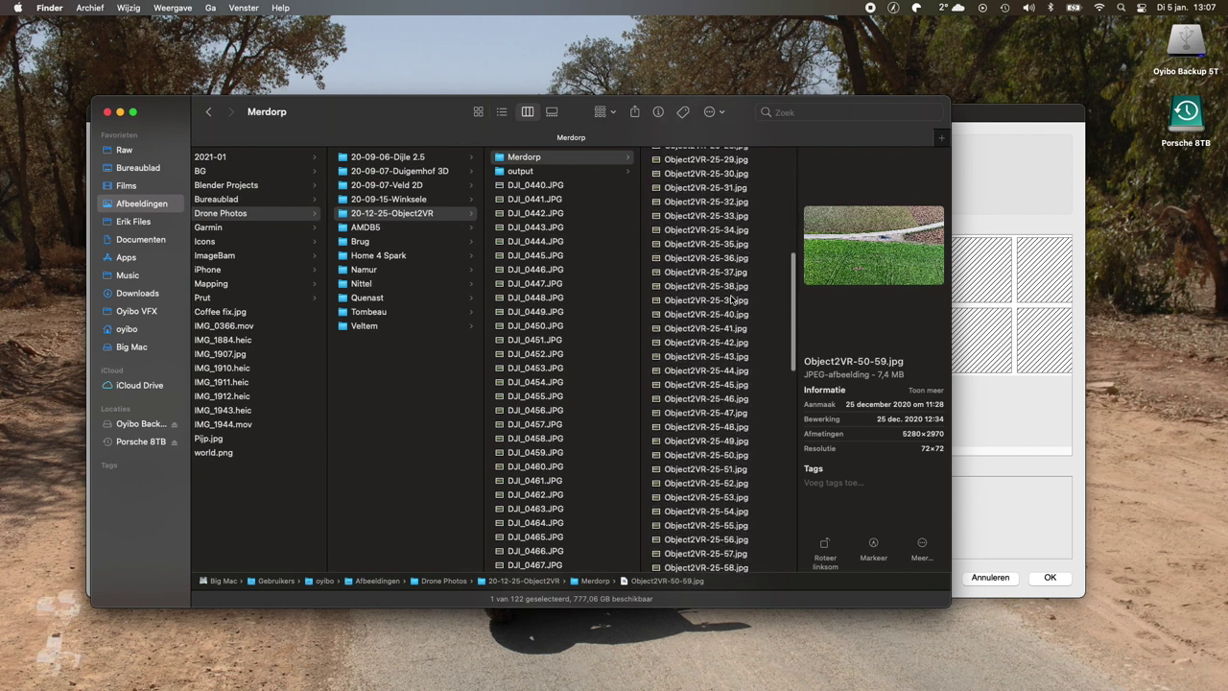
scroll(744, 348, down, 4)
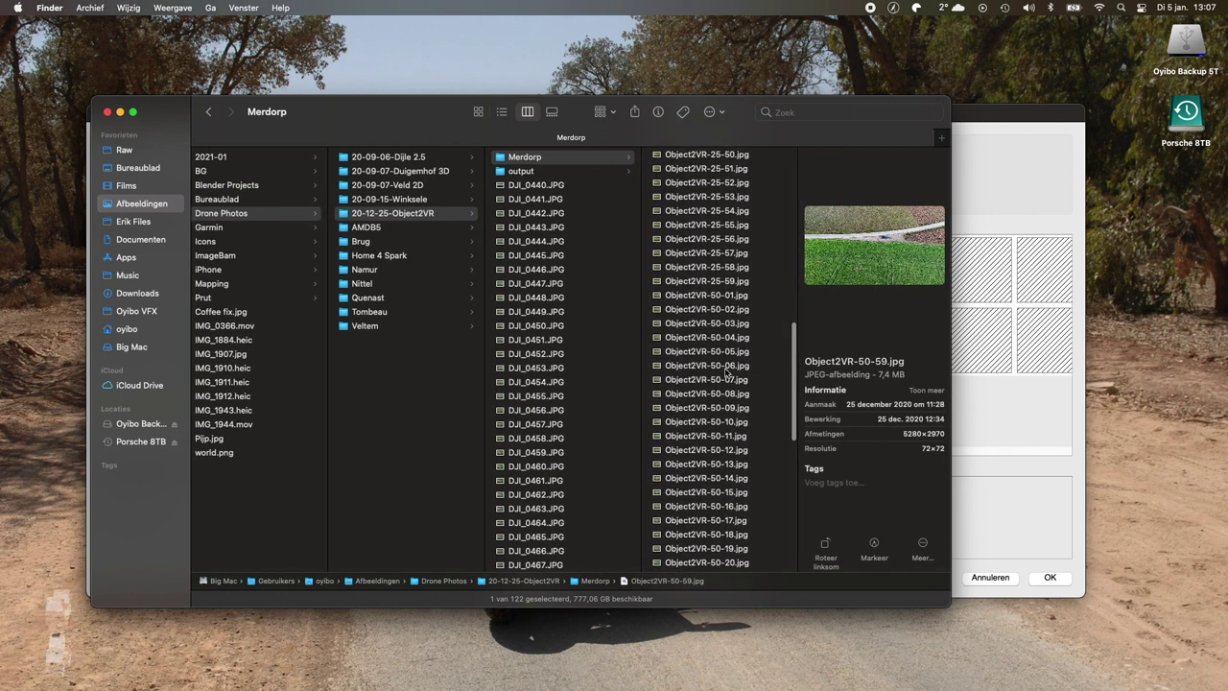
click(734, 298)
scroll(725, 331, down, 13)
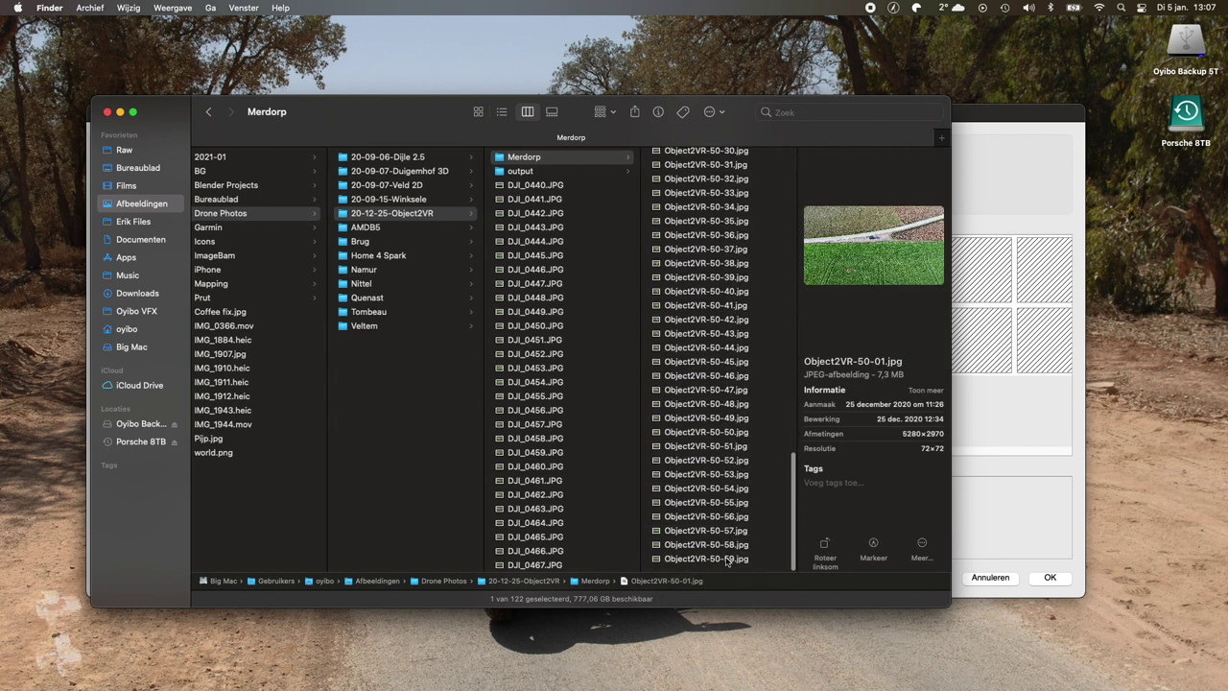
shift+click(727, 562)
drag(728, 562, 951, 136)
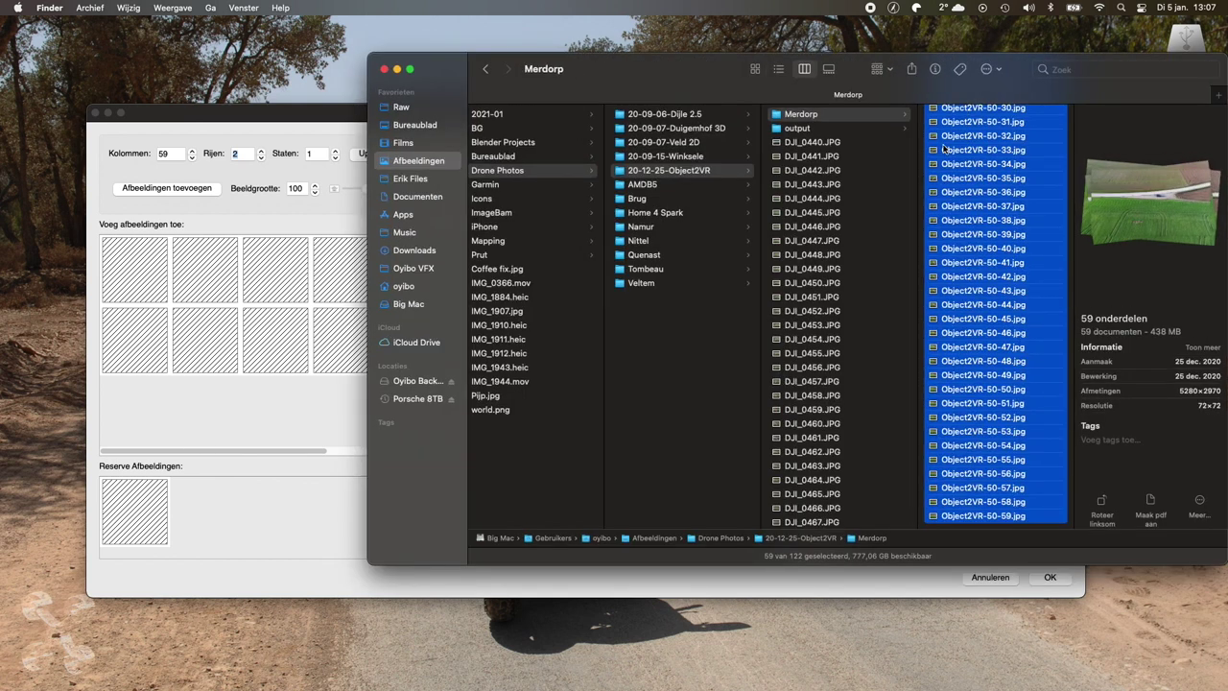
drag(56, 268, 133, 275)
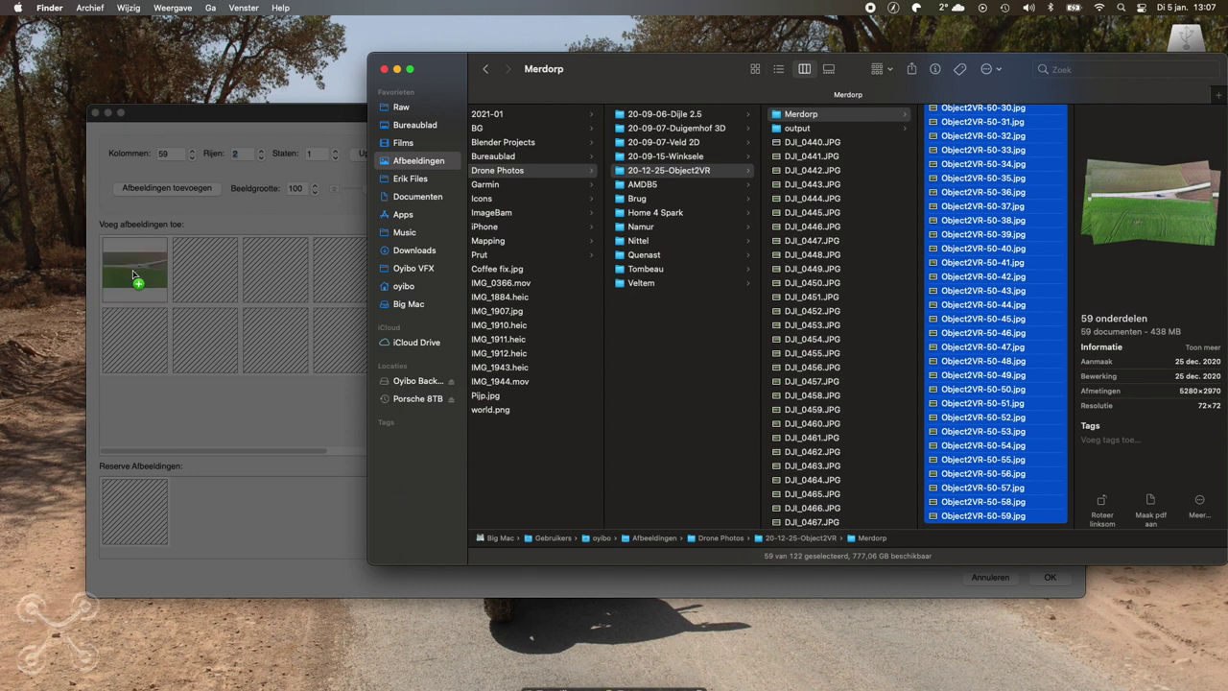
drag(134, 275, 278, 76)
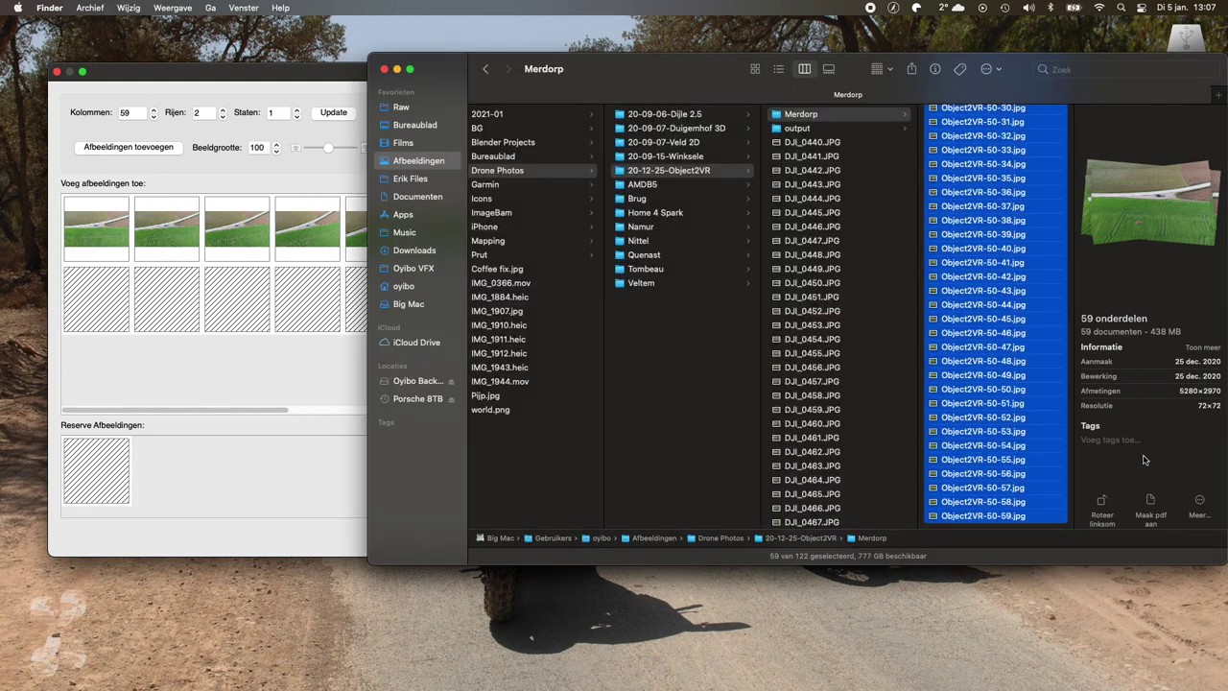
- Add Object2VR-25-01.jpg to Object2VR-25-59.jpg to the second row of the light table and accept the arrangement
click(1145, 461)
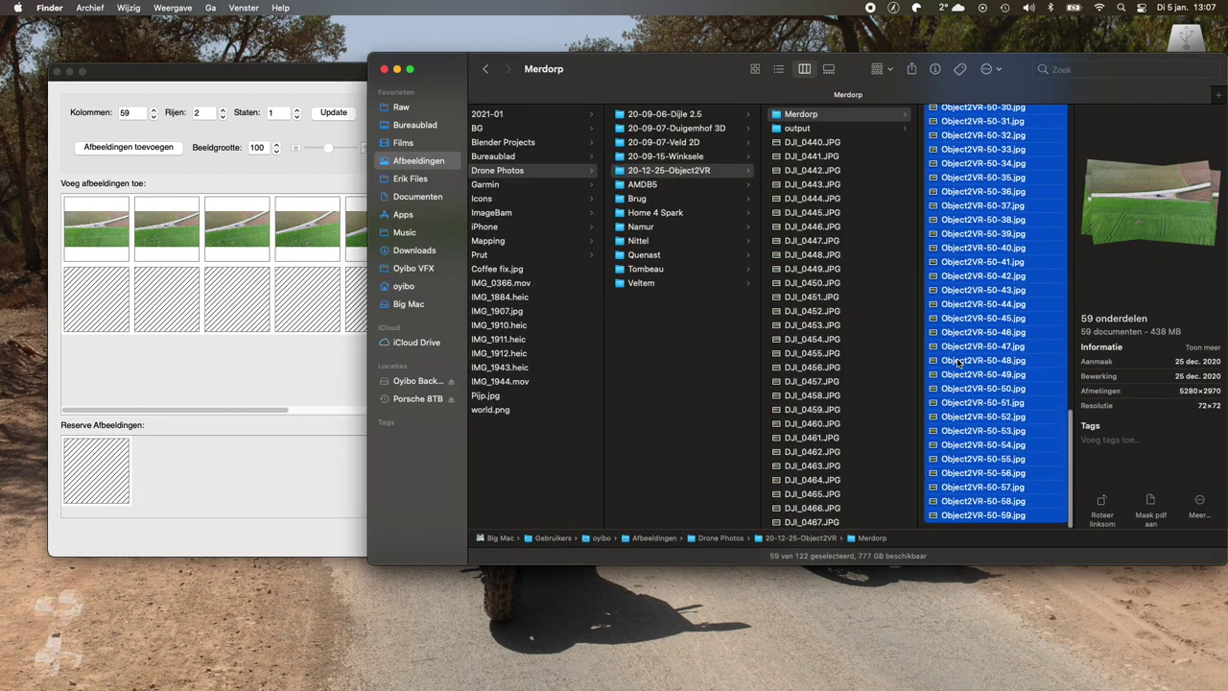
scroll(979, 336, up, 10)
click(998, 310)
scroll(1032, 202, up, 10)
scroll(1035, 194, up, 5)
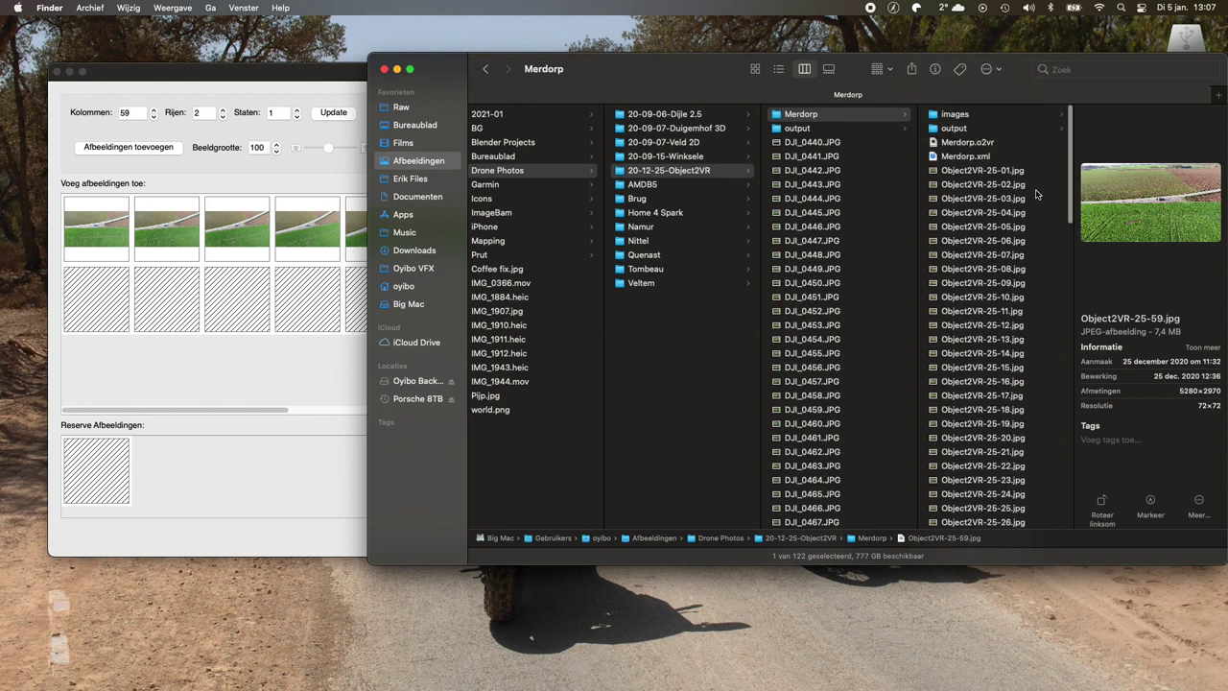
shift+click(990, 173)
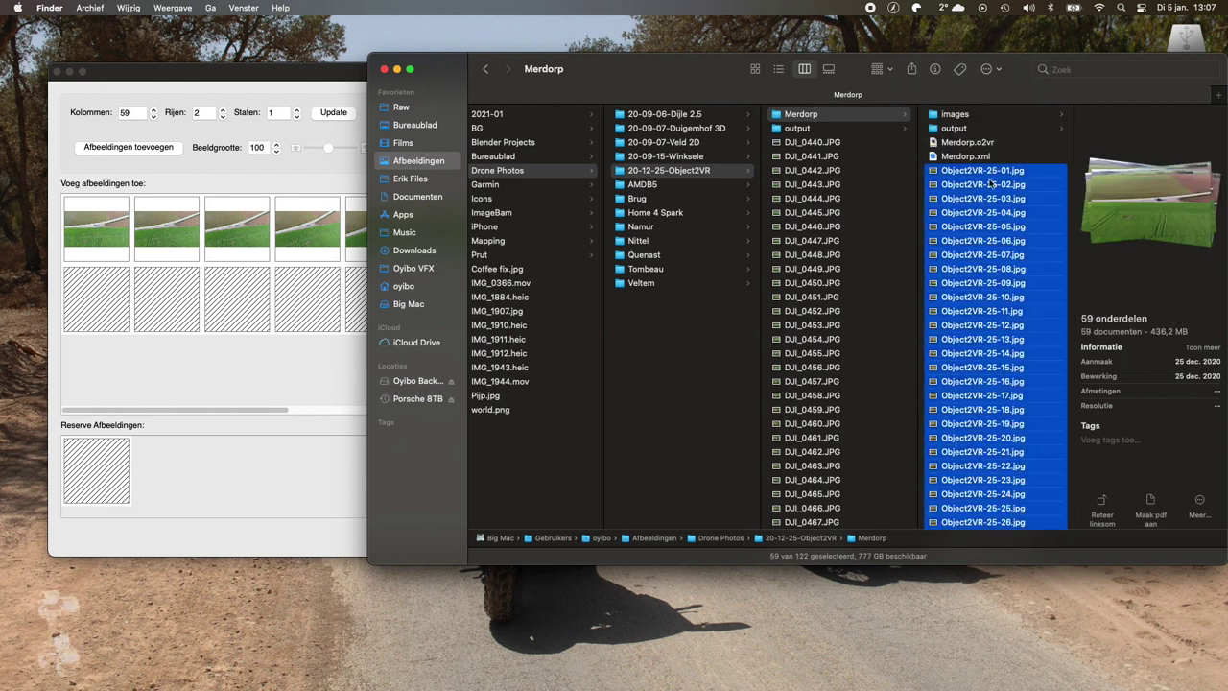
drag(1002, 216, 96, 298)
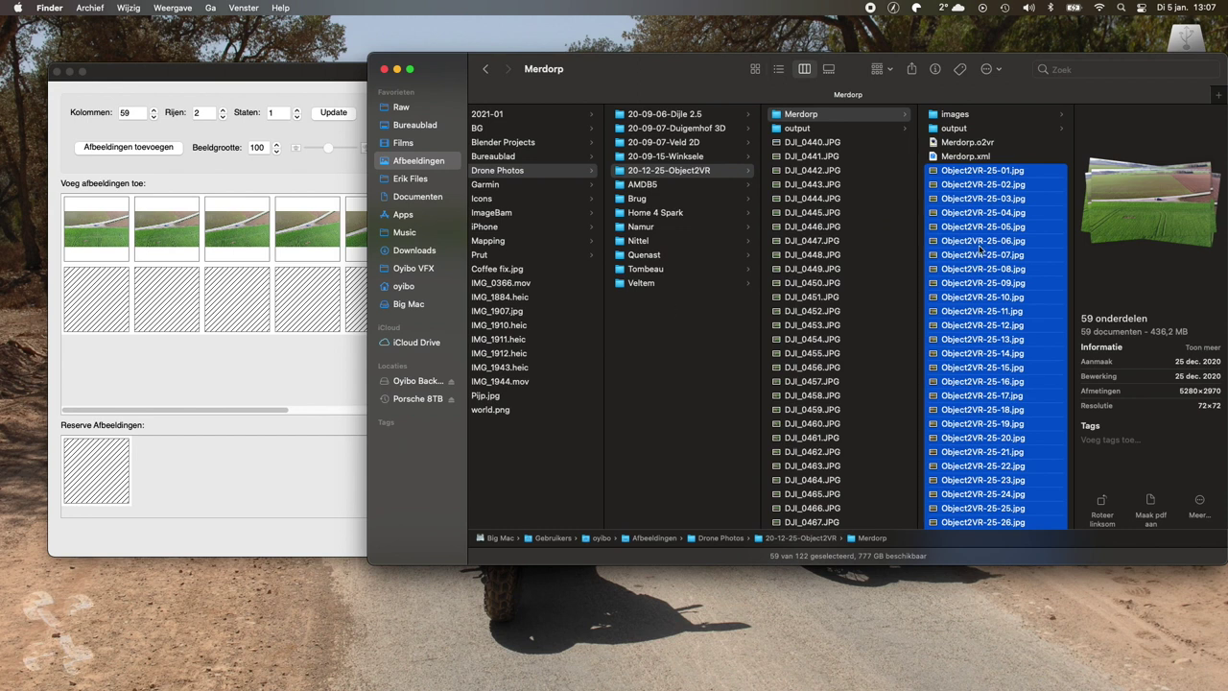
drag(998, 254, 104, 304)
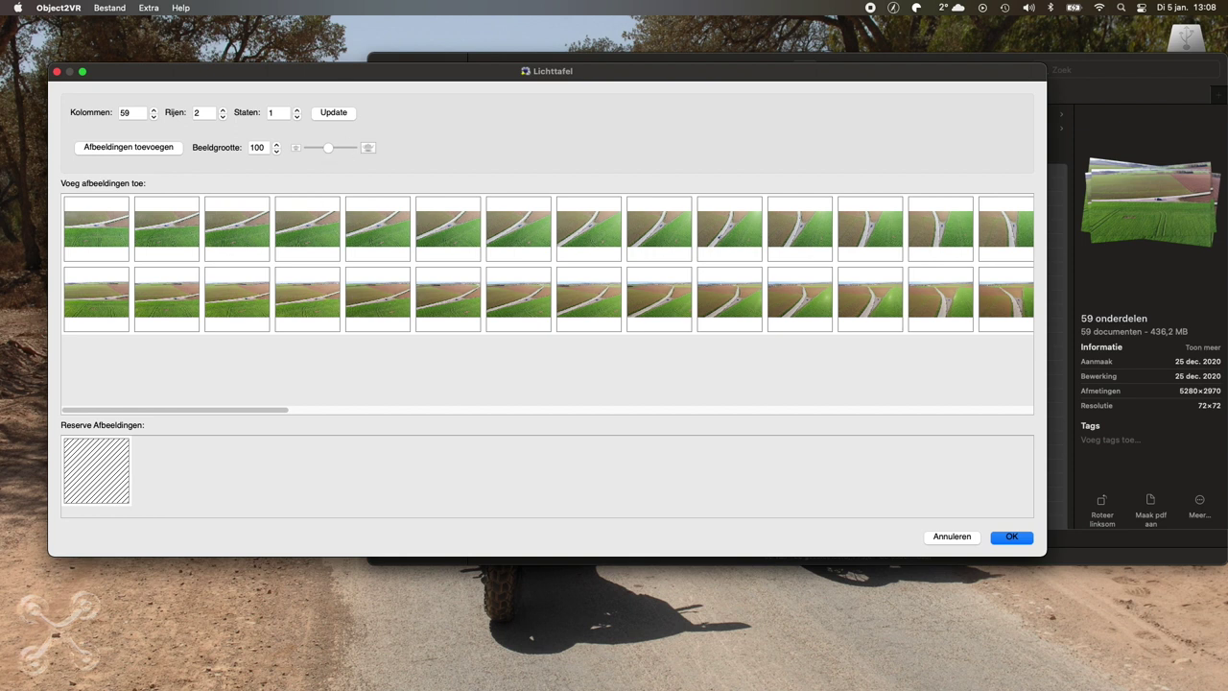
click(1015, 539)
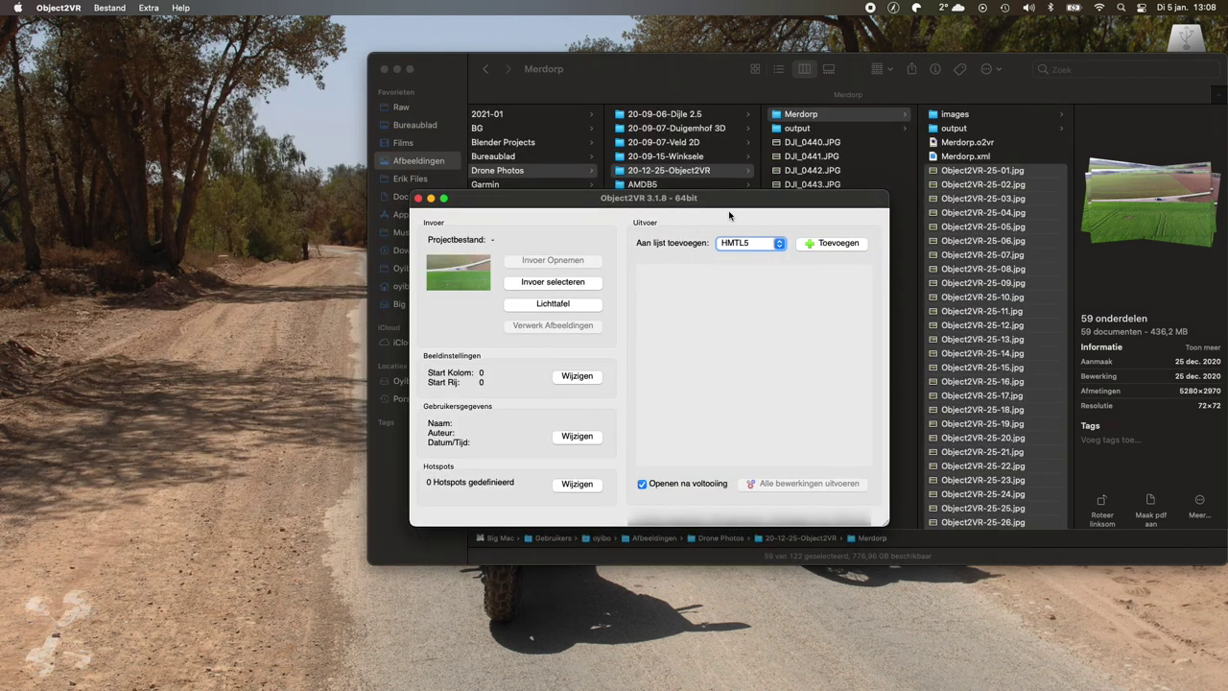
- Try to set the default view to column 33 and row 1, agreeing to save the current view as the object movie's default
drag(605, 209, 479, 200)
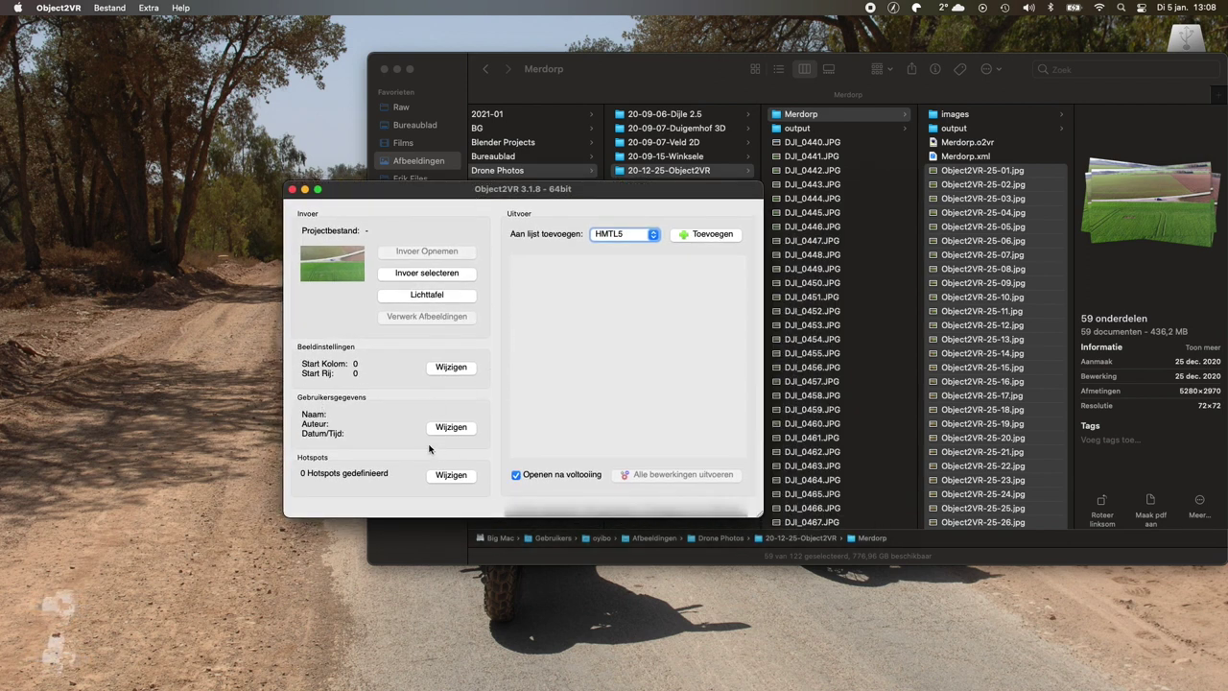
click(457, 373)
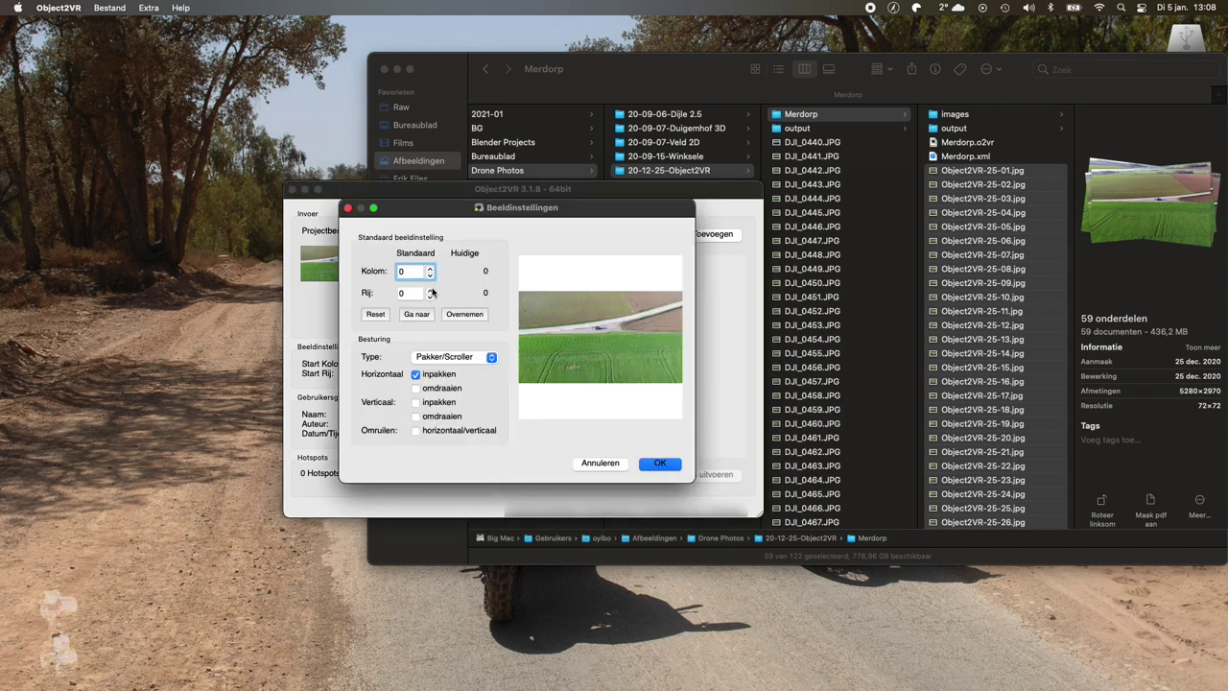
text(33)
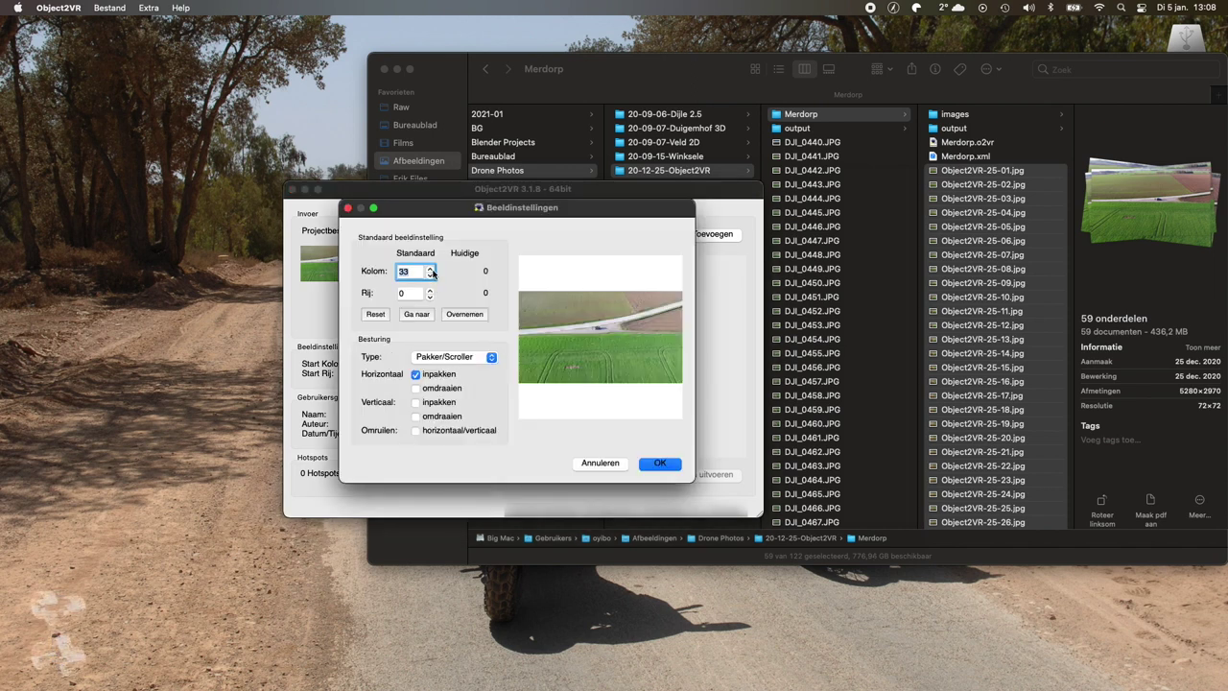
click(429, 291)
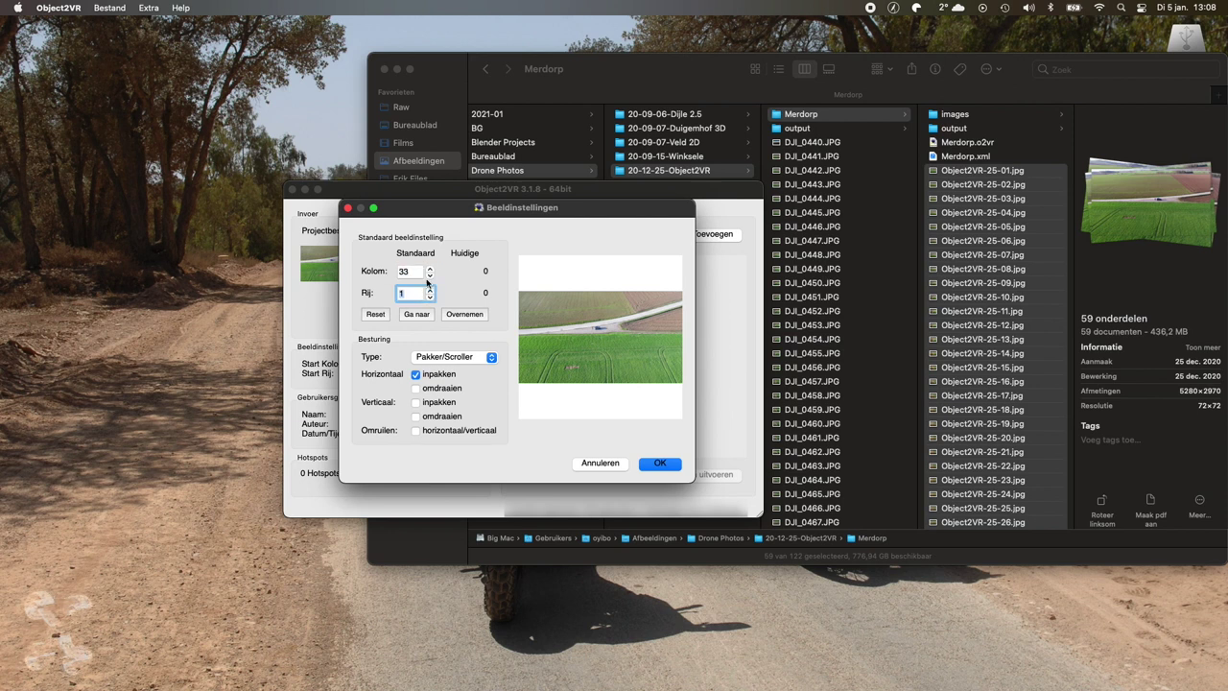
click(660, 464)
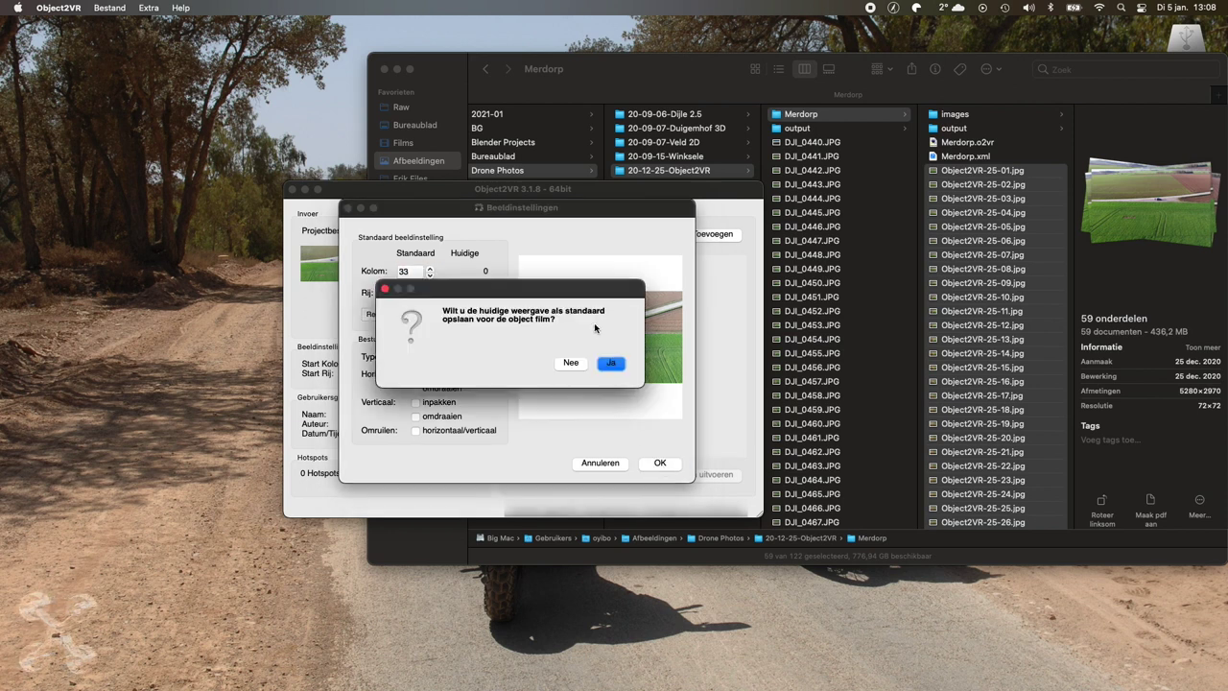
click(614, 365)
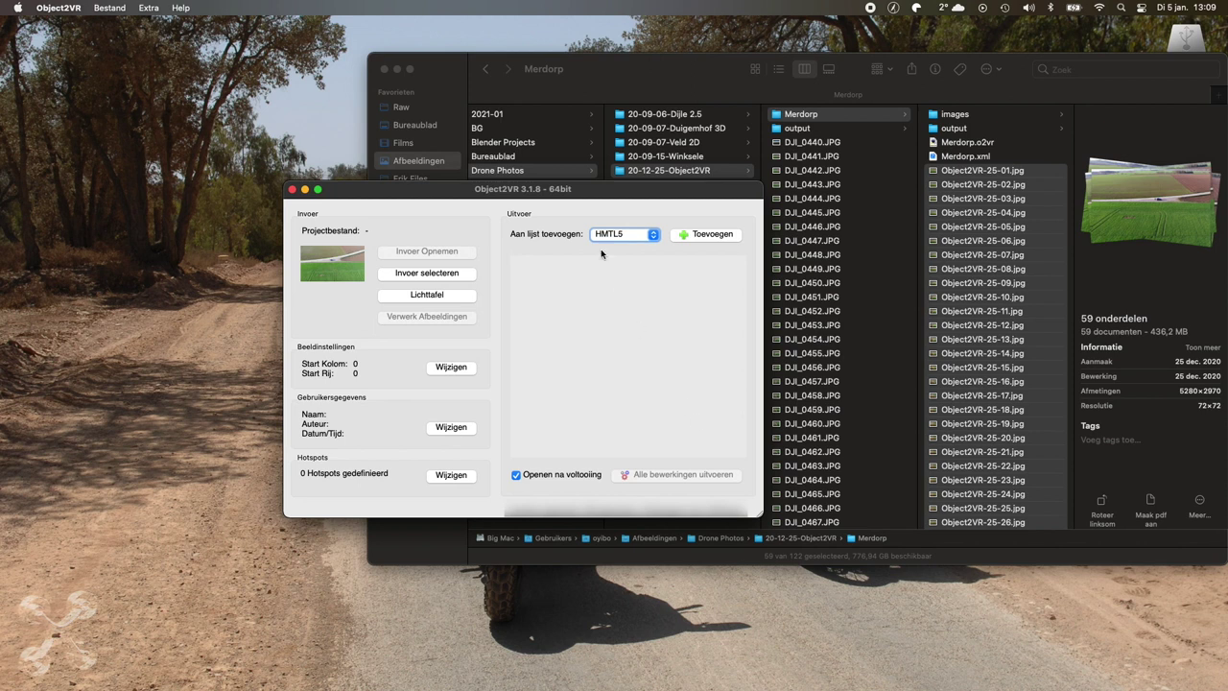
- Add an HTML5 output with image quality 100 and an auto-play speed of 0,50
click(719, 236)
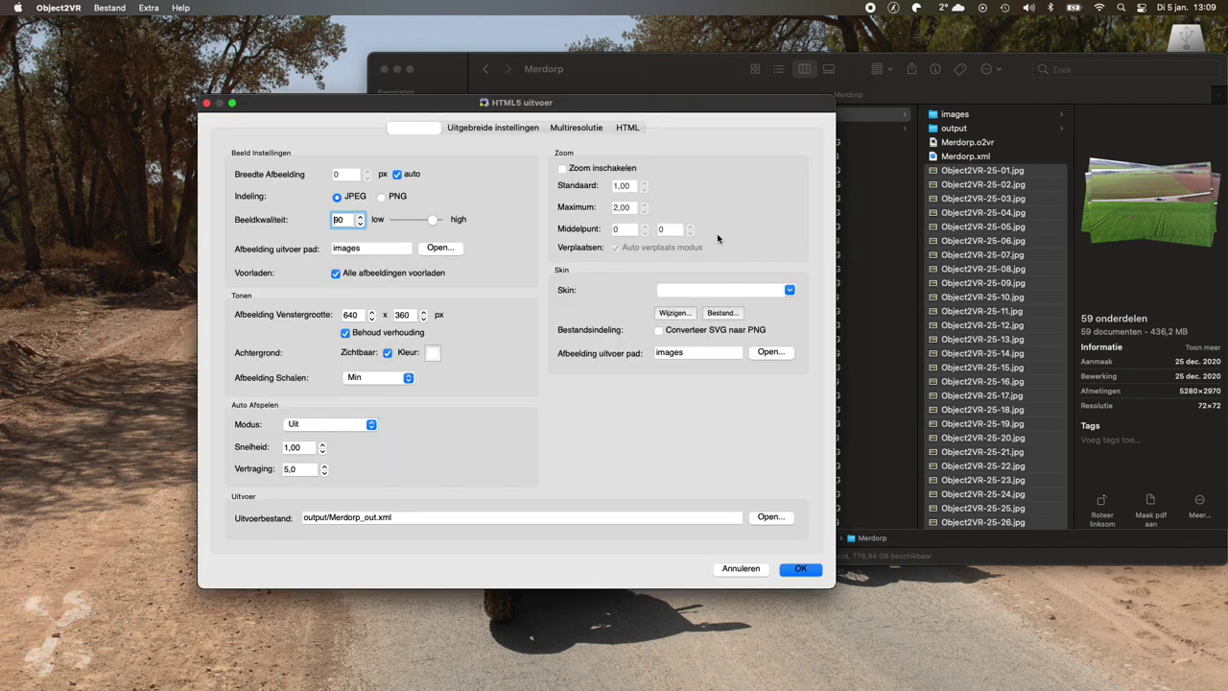
drag(440, 229, 463, 227)
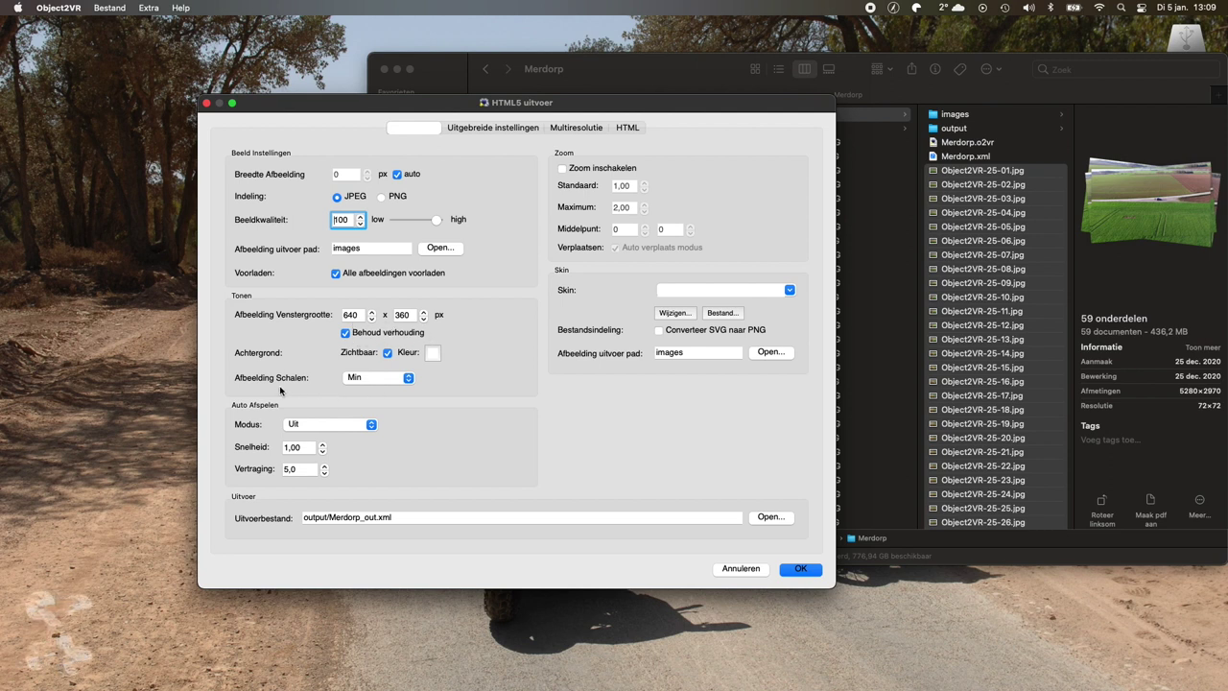
click(324, 453)
click(323, 453)
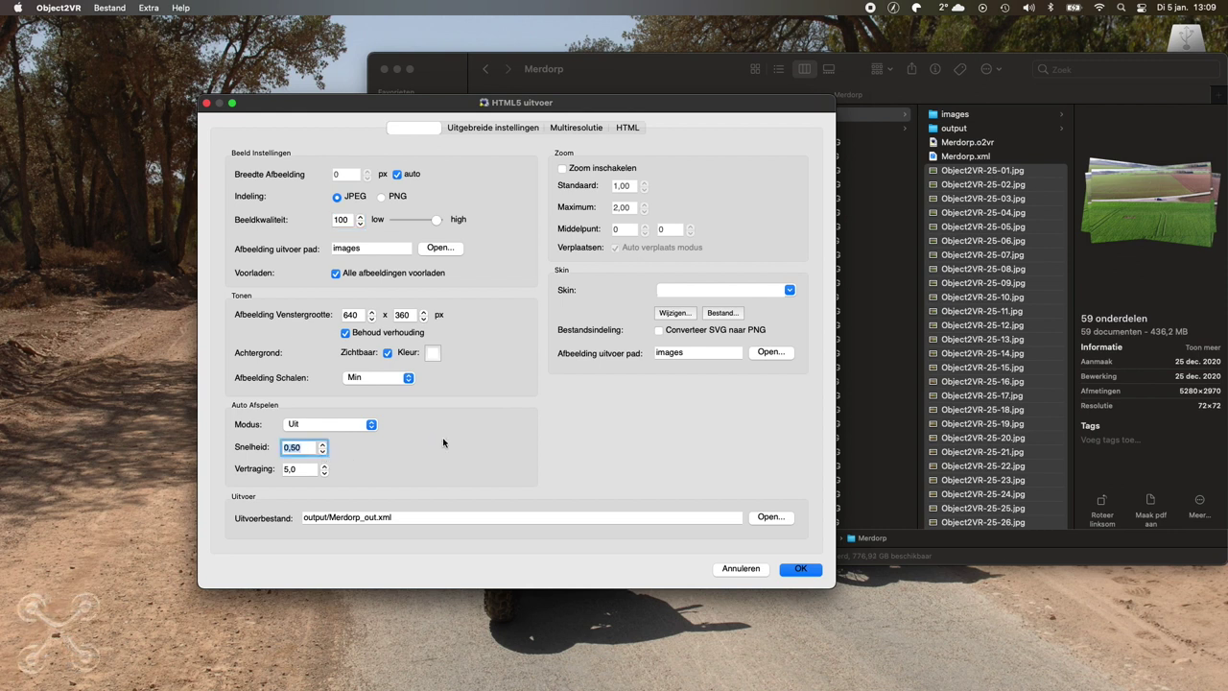
- Enable zoom for the HTML5 output, choose the simplex_object.ggsk skin, and accept the output settings
click(562, 169)
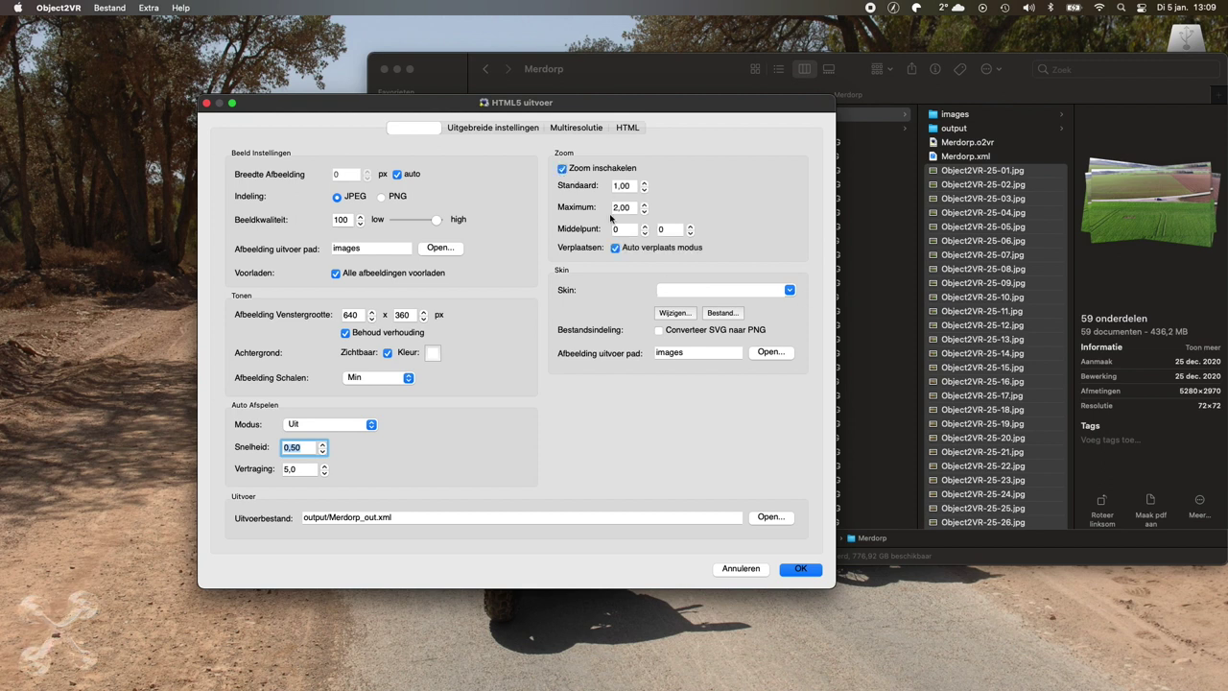
click(789, 290)
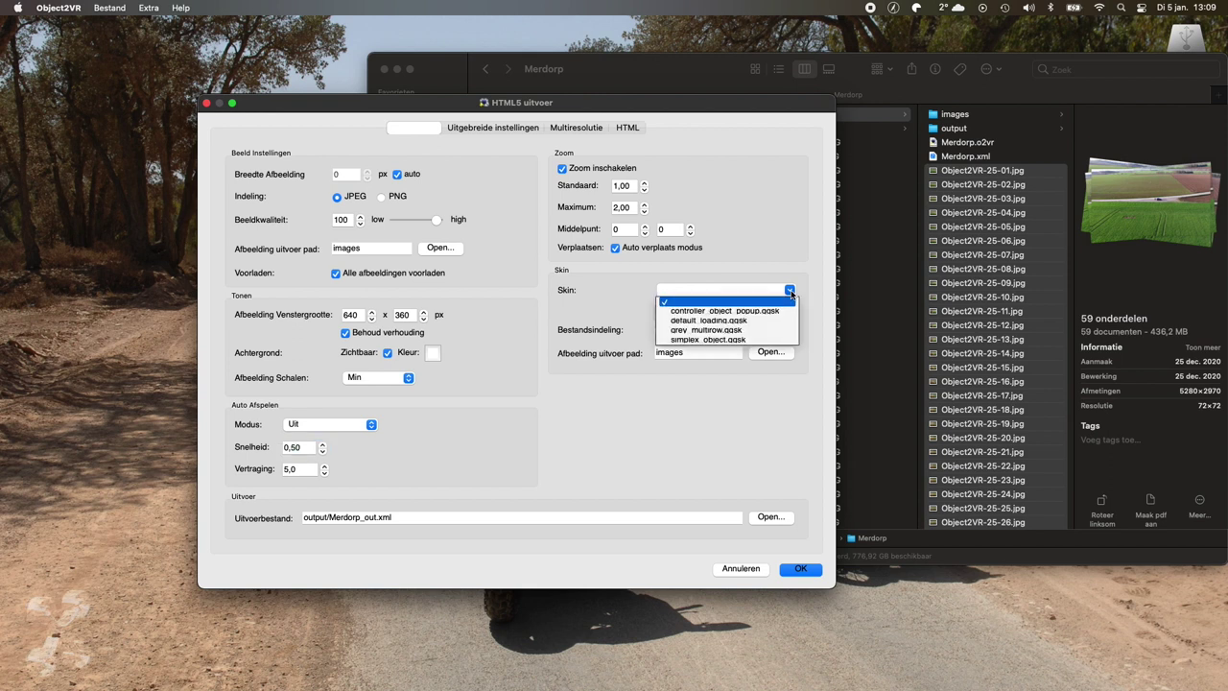
click(725, 341)
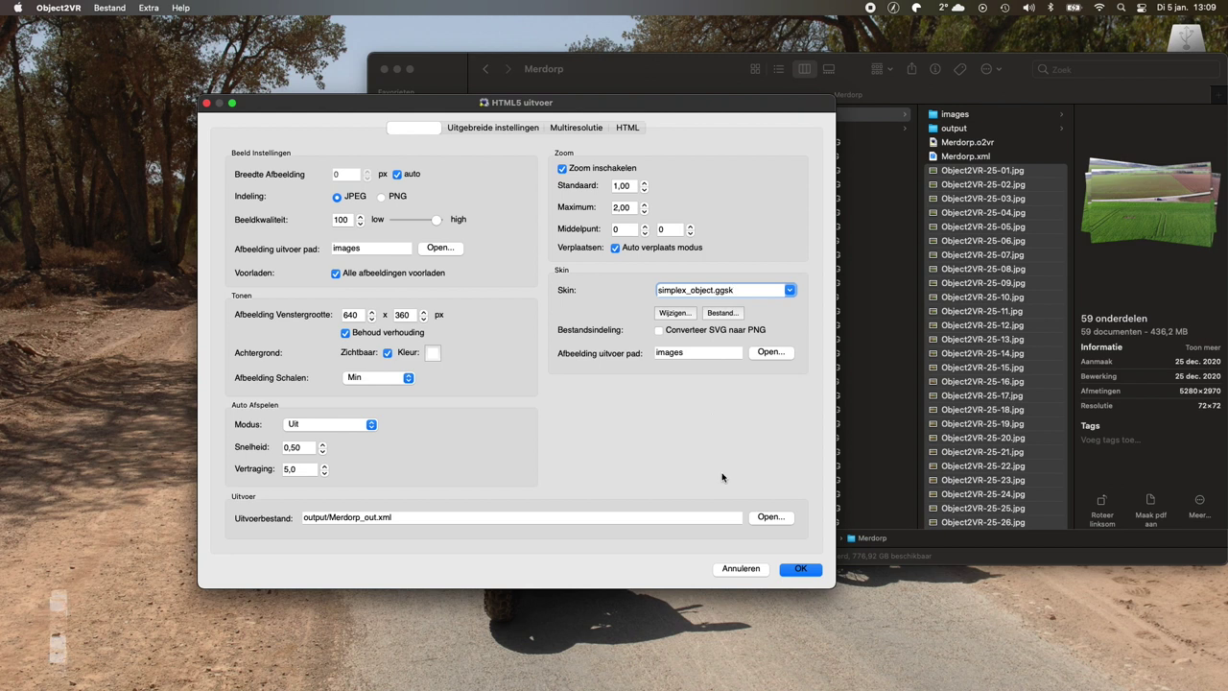
click(802, 570)
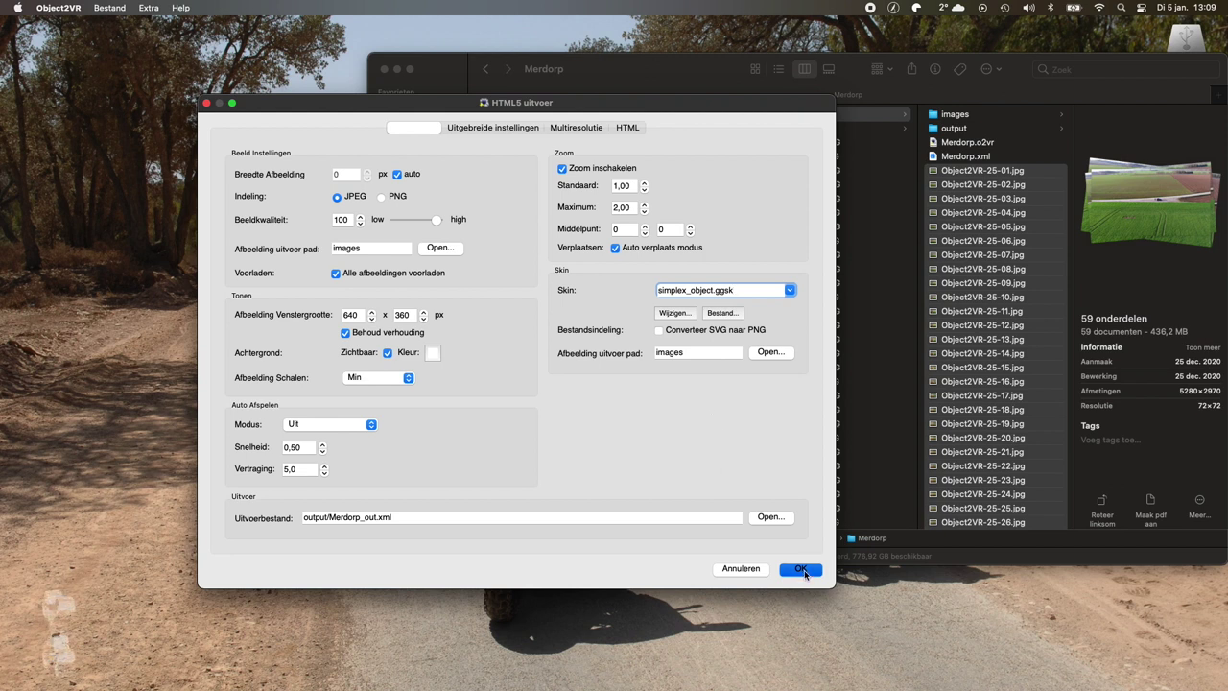
- Start generating the HTML5 output, save the project as Project2VR.o2vr in the Merdorp folder, and agree to overwrite Merdorp_out.xml
click(613, 370)
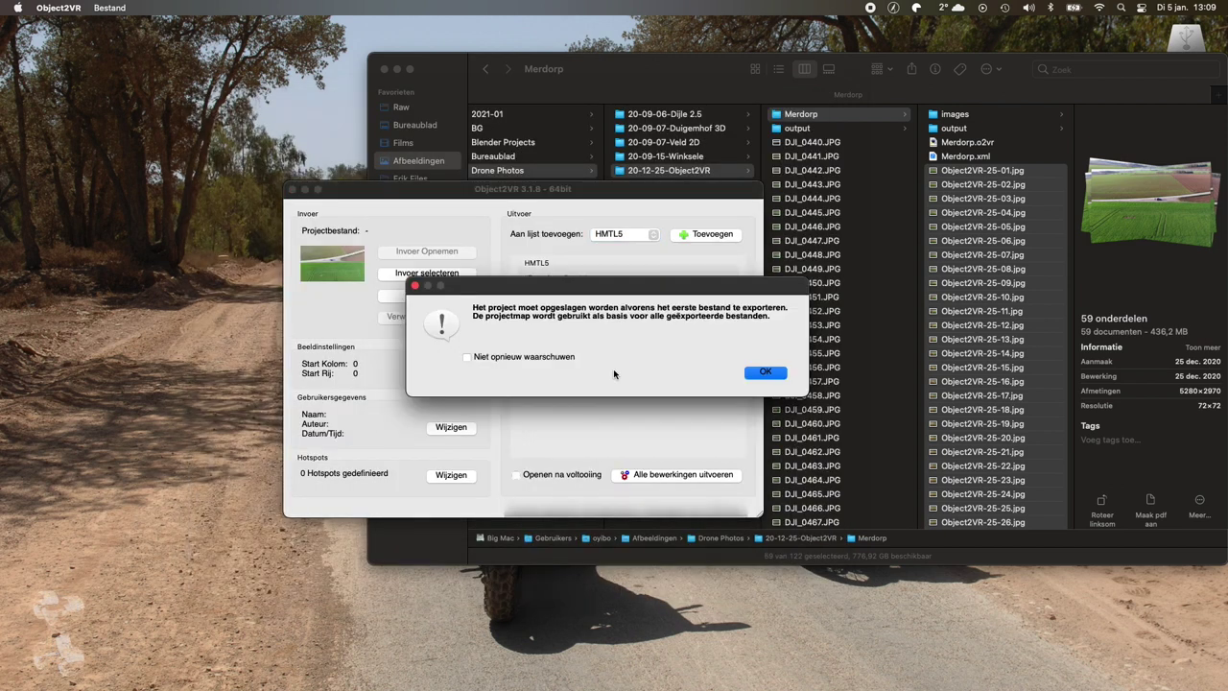
click(466, 357)
click(766, 371)
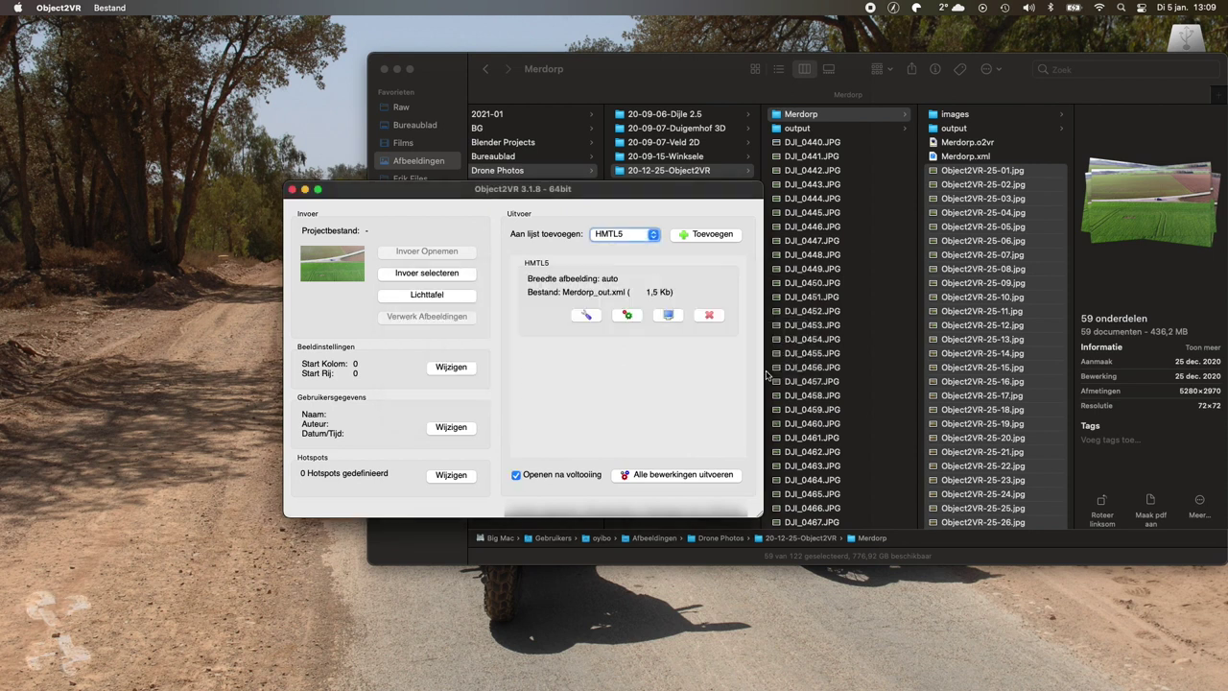
text(Project2V)
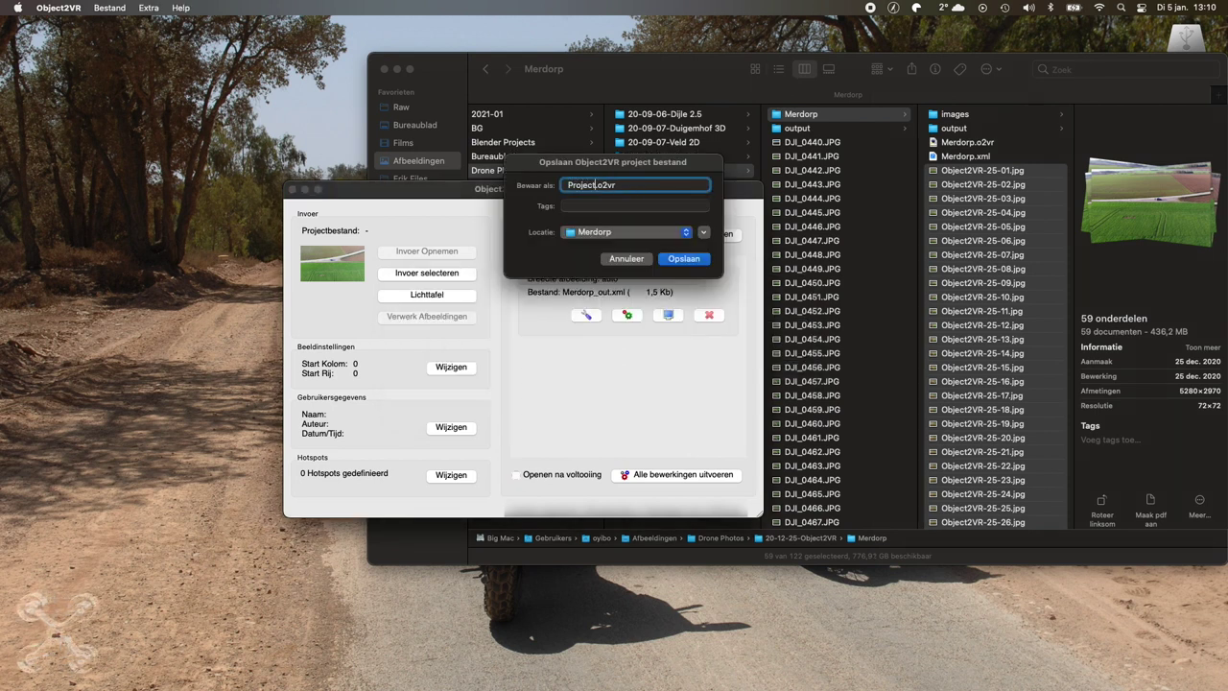
text(R)
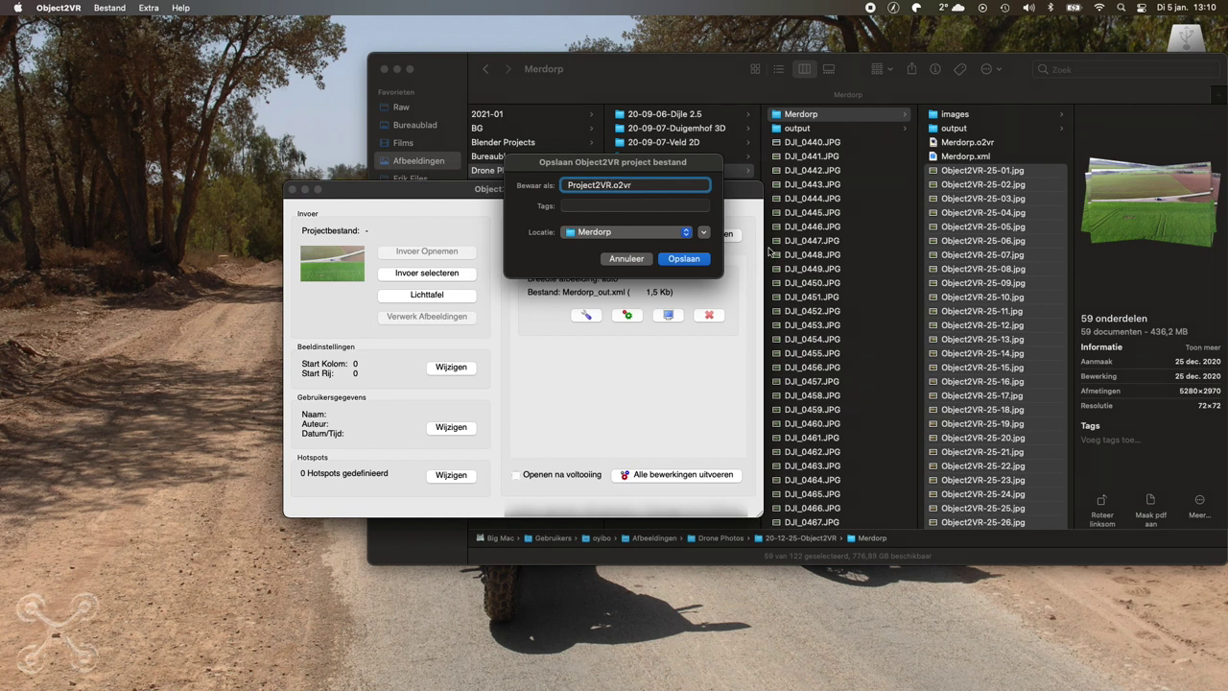
click(685, 259)
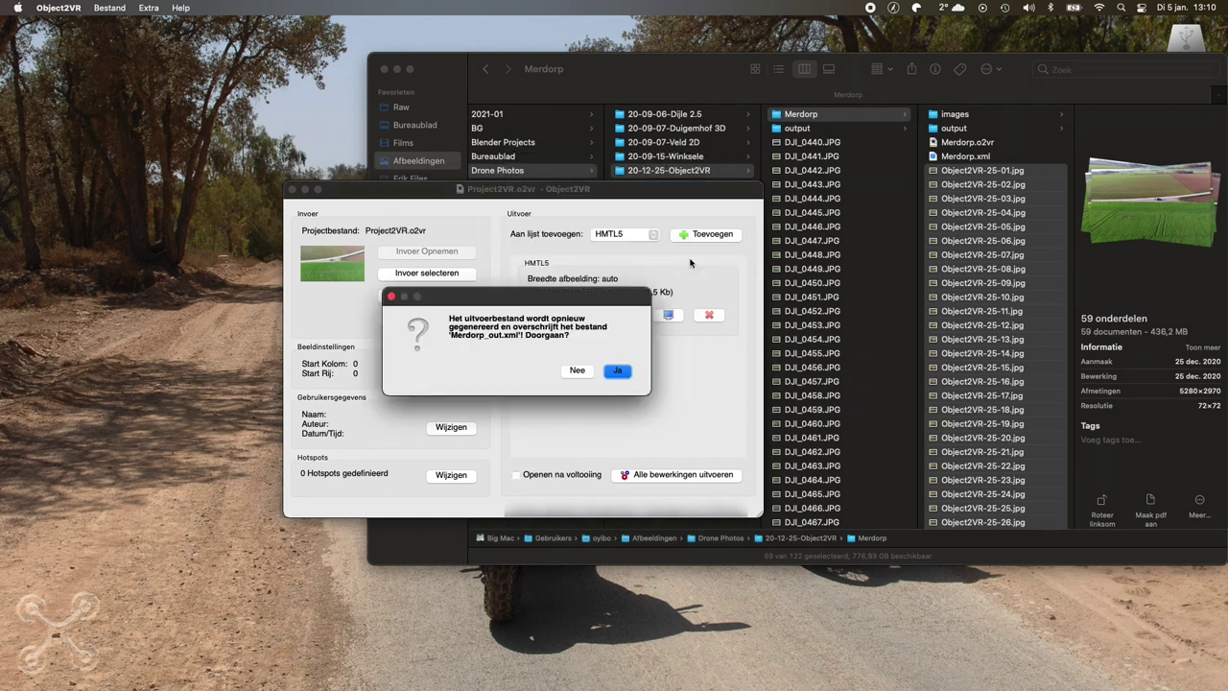
click(615, 371)
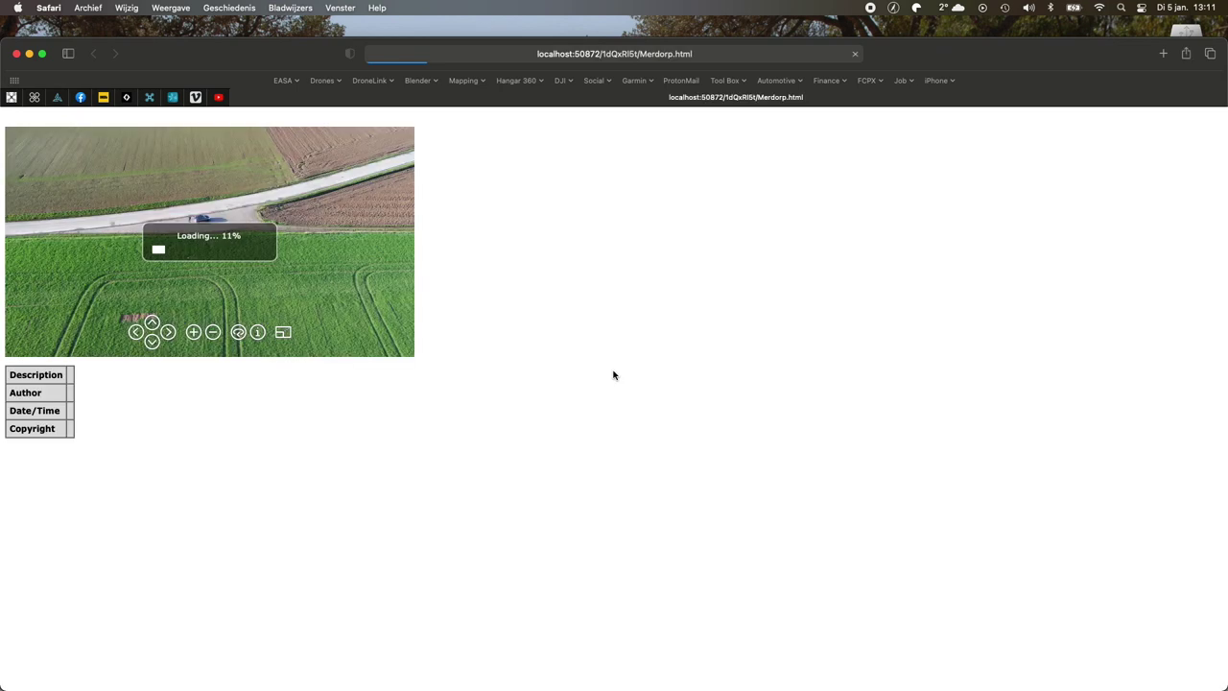
- Show the generated object view full screen and rotate it around the parked car with the viewer's controls
click(41, 54)
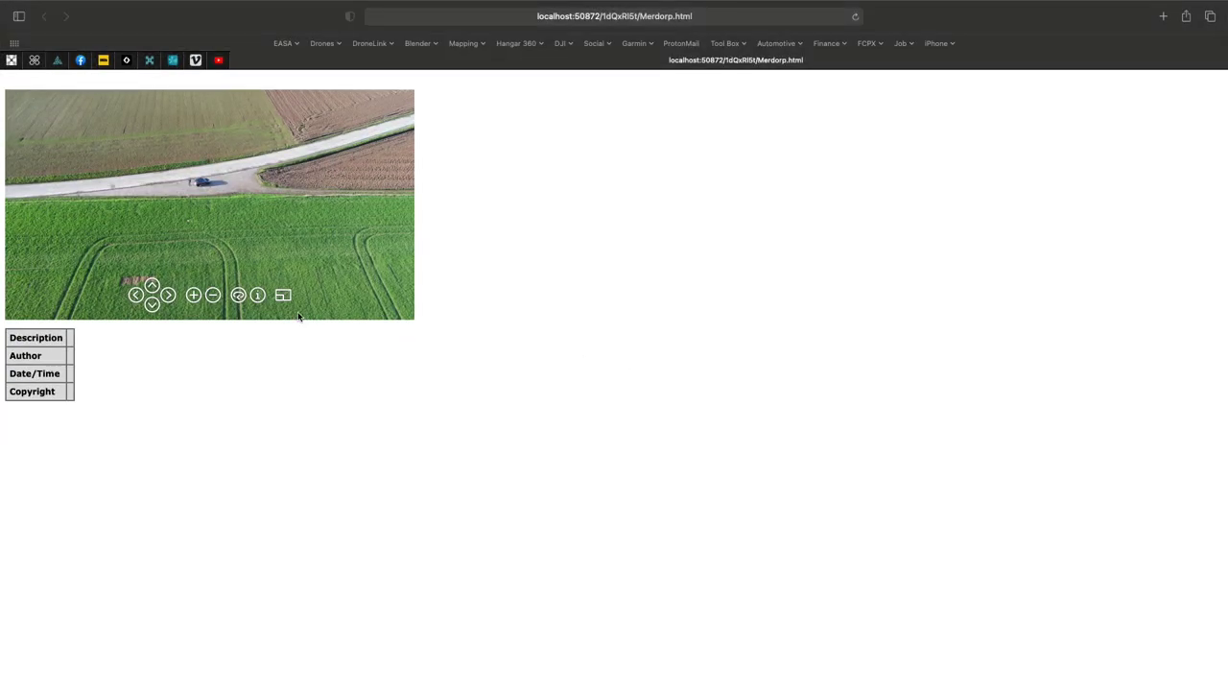
click(283, 297)
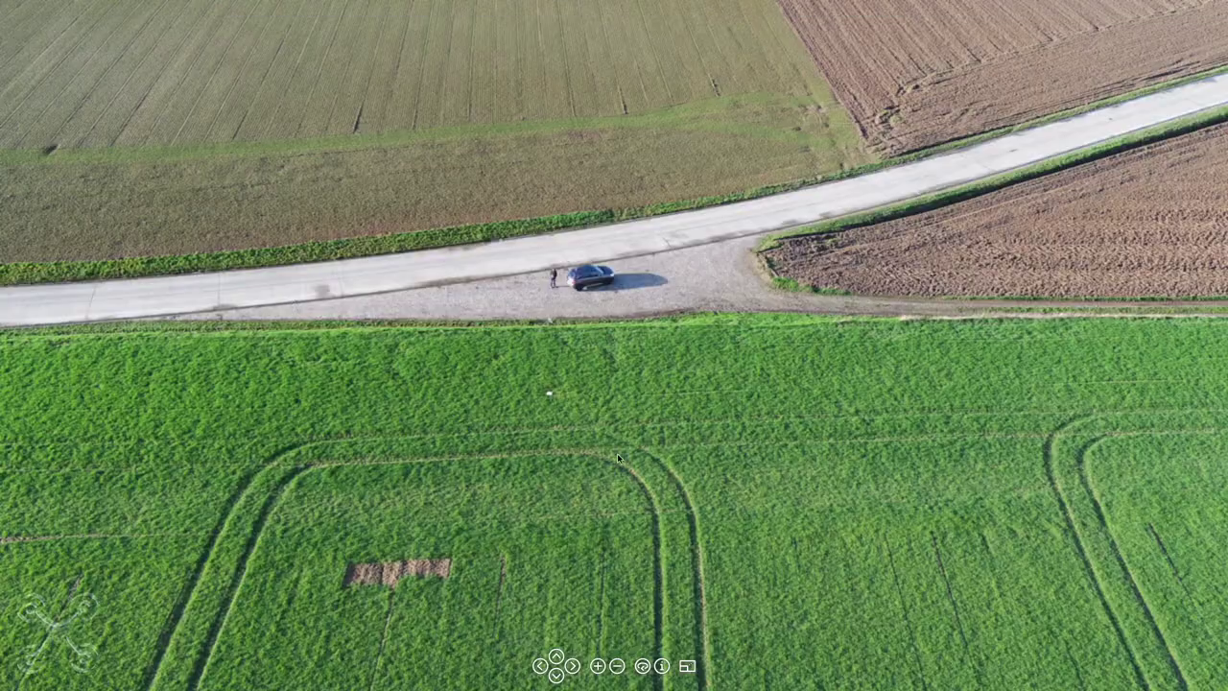
click(573, 669)
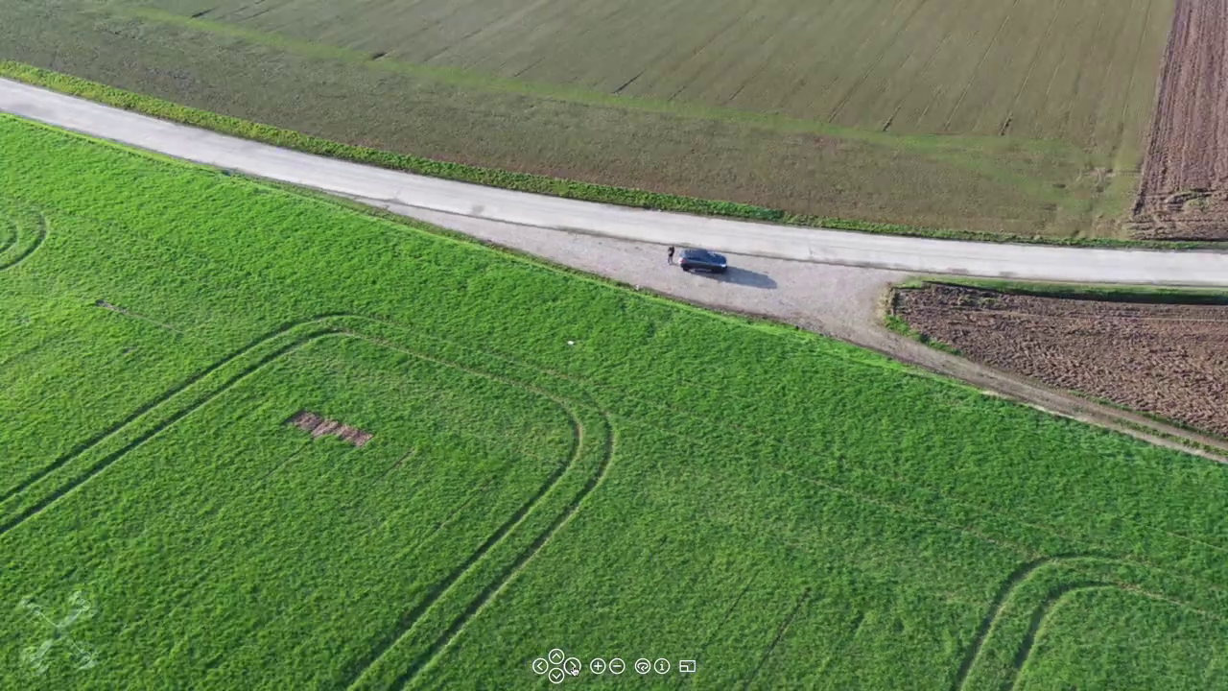